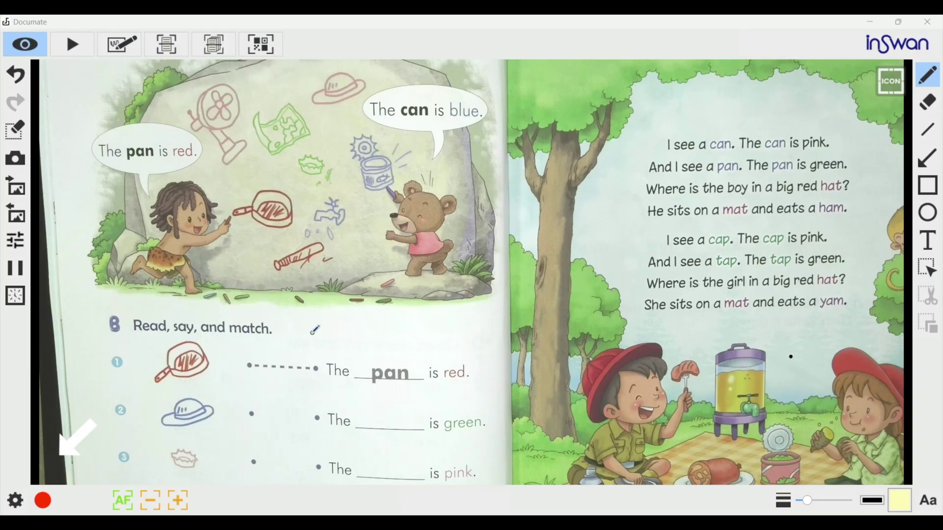
# Step: Set the device to Document Camera at MJPG 3840 x 2160 with the Document Camera microphone as audio
pyautogui.click(13, 500)
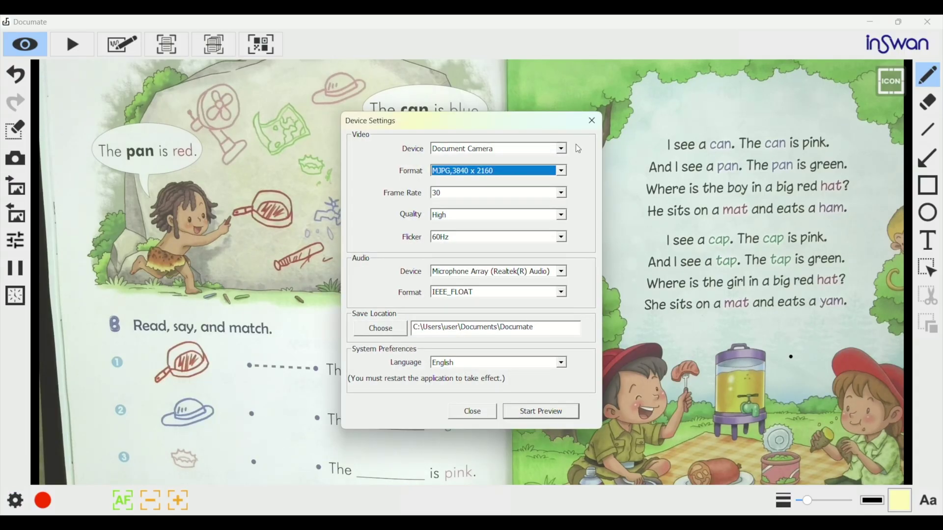
pyautogui.click(560, 148)
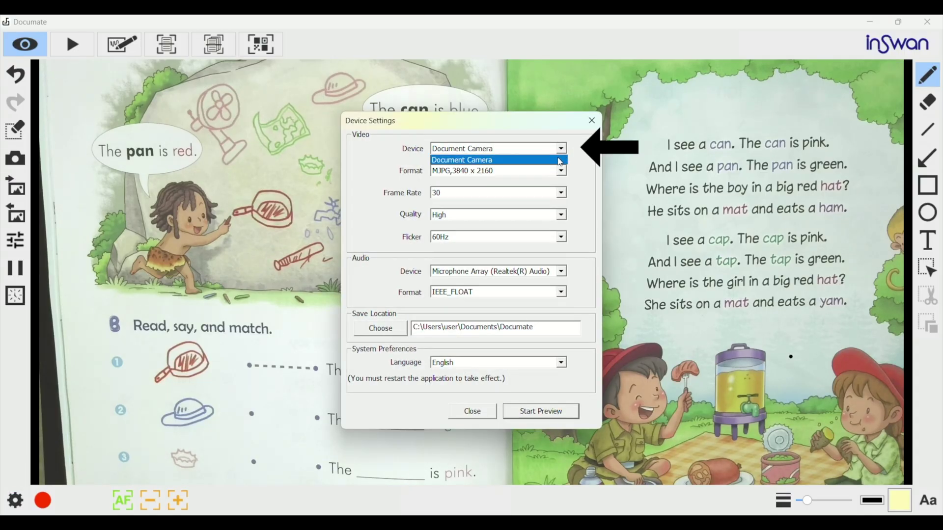
pyautogui.click(562, 159)
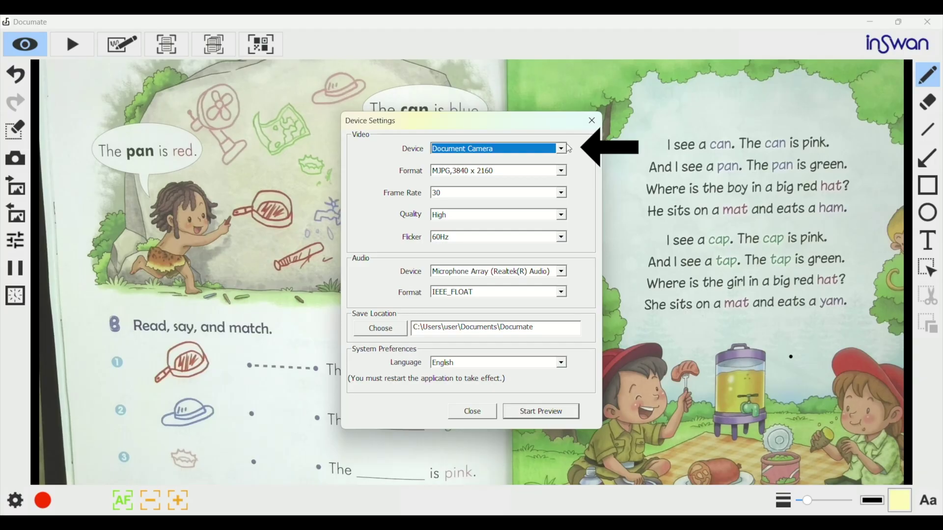
pyautogui.click(562, 172)
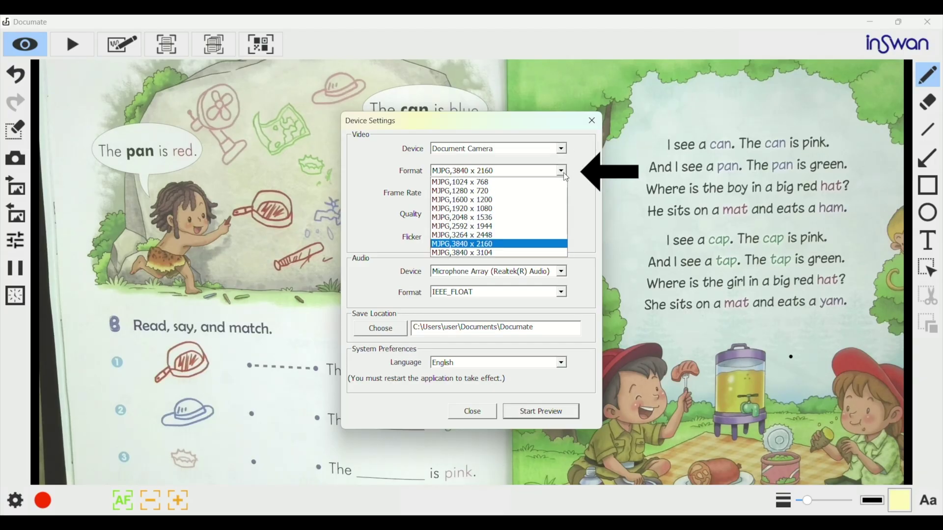
pyautogui.click(543, 244)
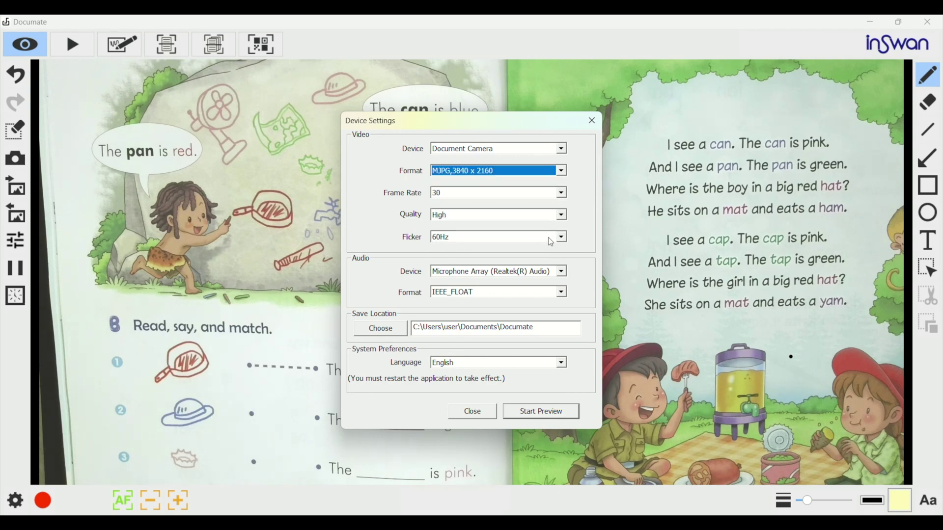
pyautogui.click(561, 272)
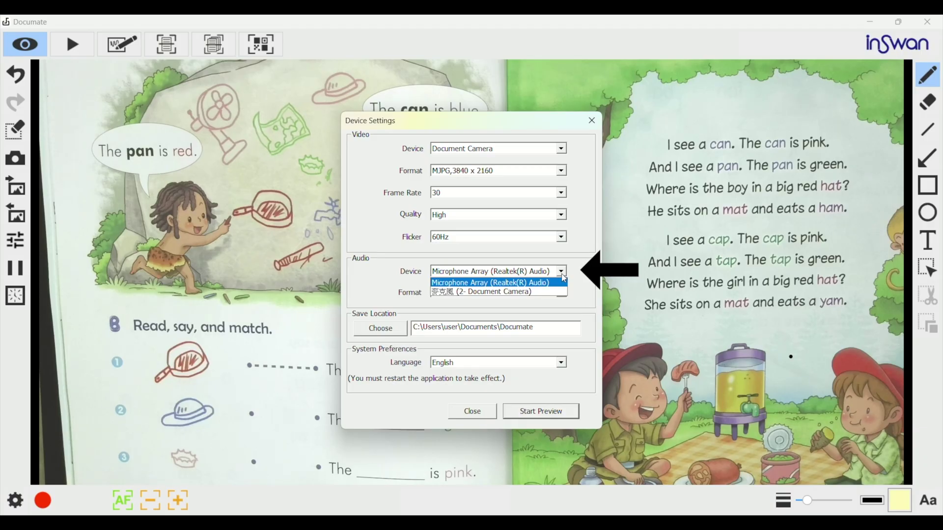
pyautogui.click(562, 292)
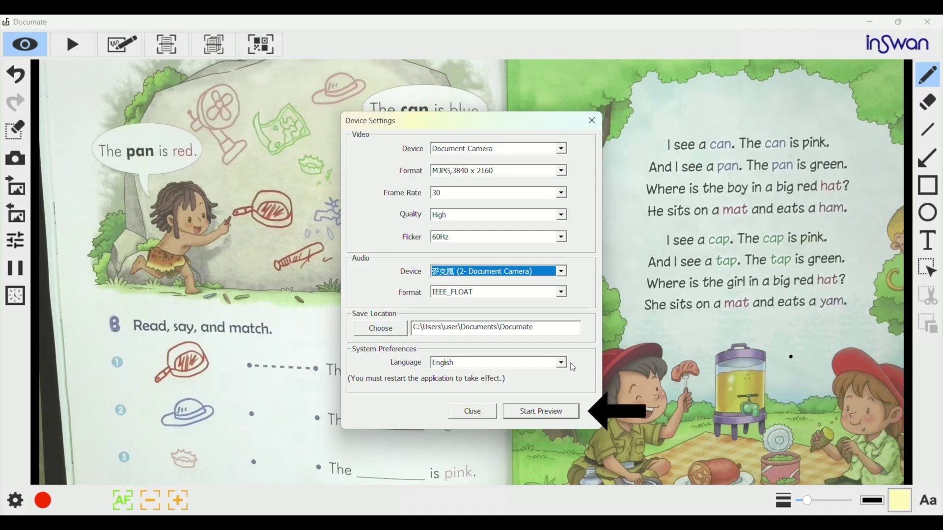
# Step: Start the live preview, autofocus on the book page, then zoom in and back out
pyautogui.click(553, 415)
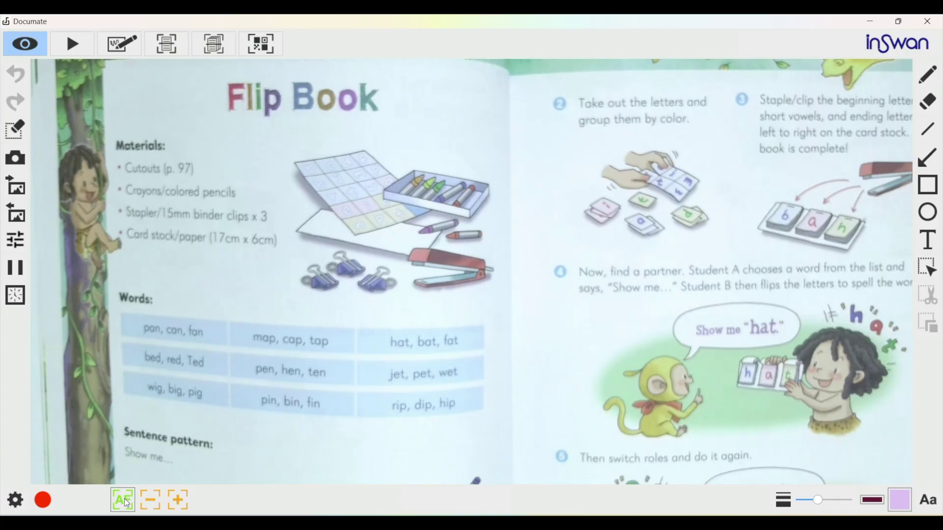
pyautogui.click(122, 500)
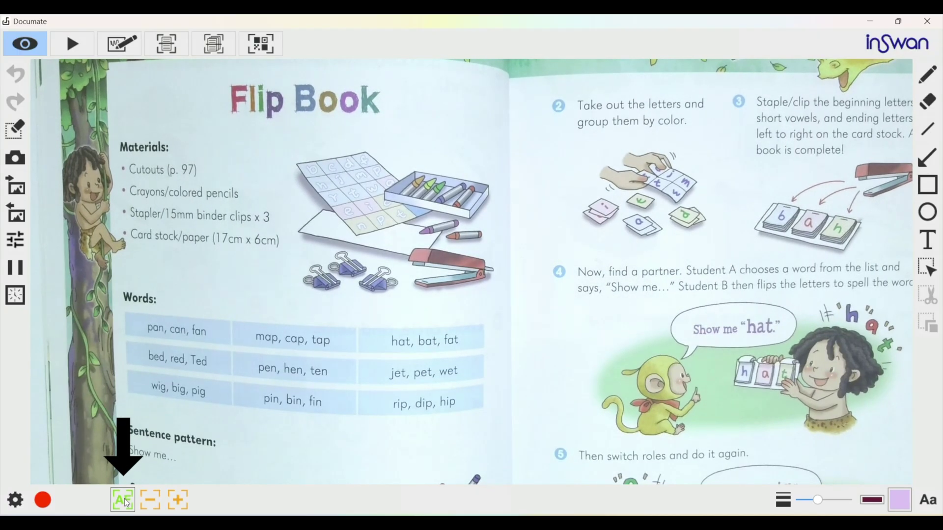
pyautogui.click(177, 499)
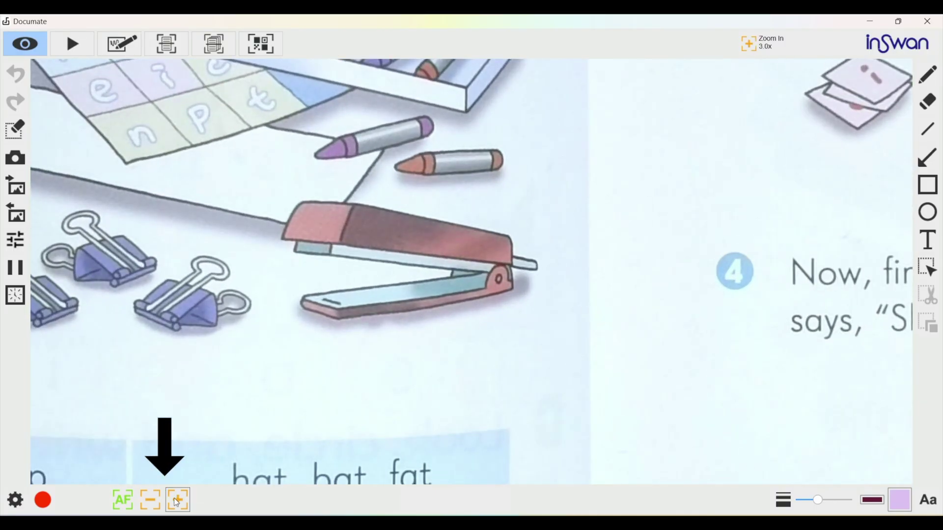
pyautogui.click(156, 502)
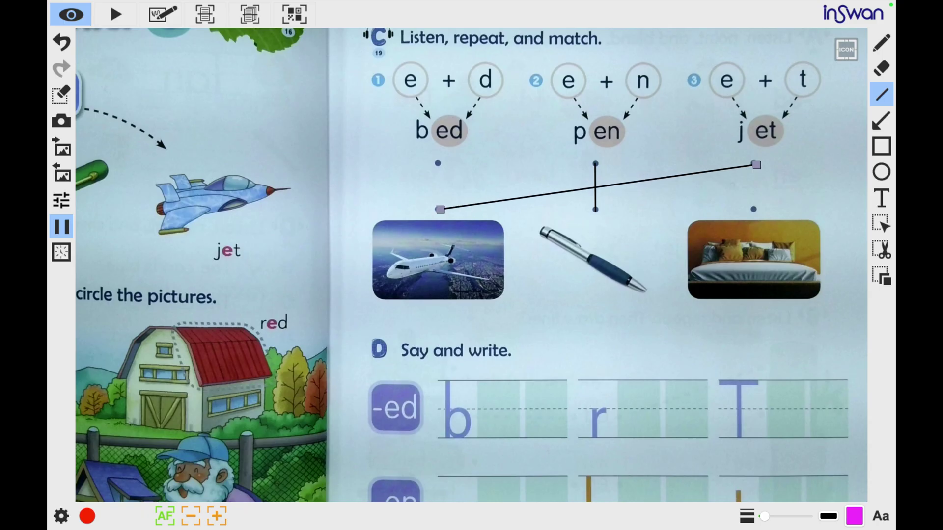
# Step: Link 'jet' to the airplane picture with a line and handwrite the letters completing 'bed' and 'red'
pyautogui.moveTo(438, 165); pyautogui.dragTo(754, 210)
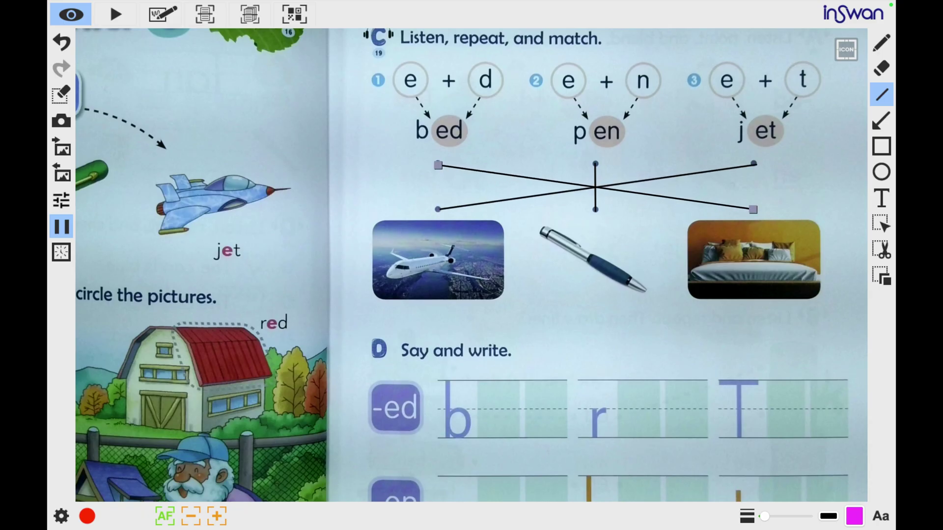
pyautogui.click(881, 43)
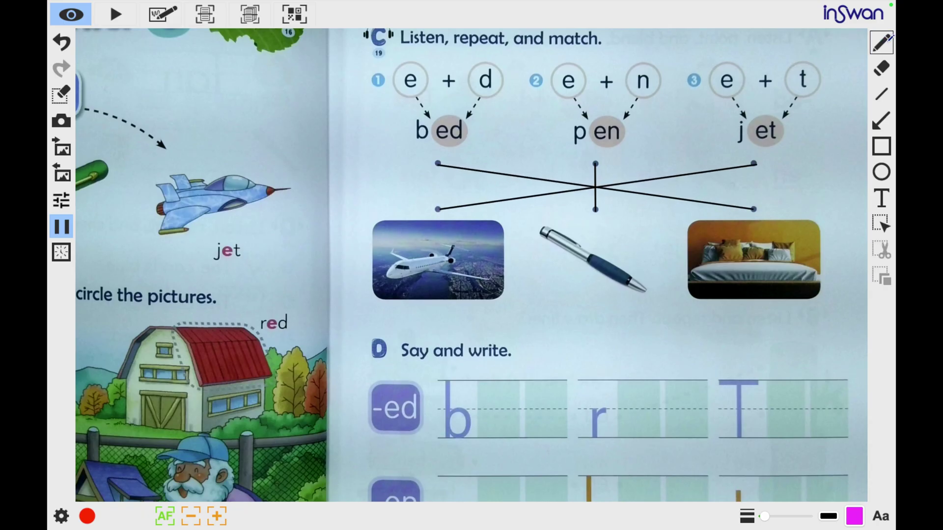
pyautogui.moveTo(492, 422); pyautogui.dragTo(505, 434)
pyautogui.moveTo(547, 409); pyautogui.dragTo(553, 437)
pyautogui.moveTo(642, 419)
pyautogui.mouseDown()
pyautogui.moveTo(649, 433)
pyautogui.moveTo(695, 430)
pyautogui.moveTo(692, 440)
pyautogui.mouseUp()
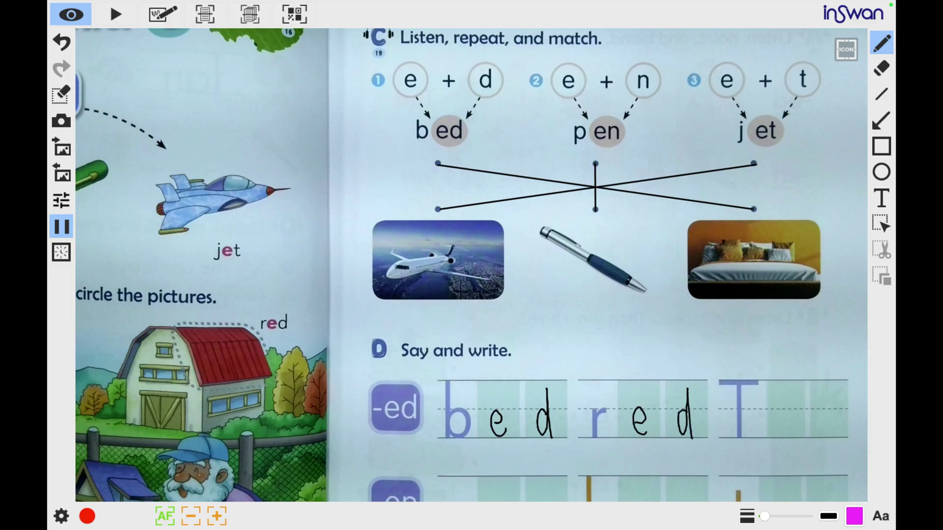
# Step: Add an 'ed' text box beside the printed T to make 'Ted'
pyautogui.click(882, 198)
pyautogui.moveTo(726, 325); pyautogui.dragTo(837, 367)
pyautogui.write('e d')
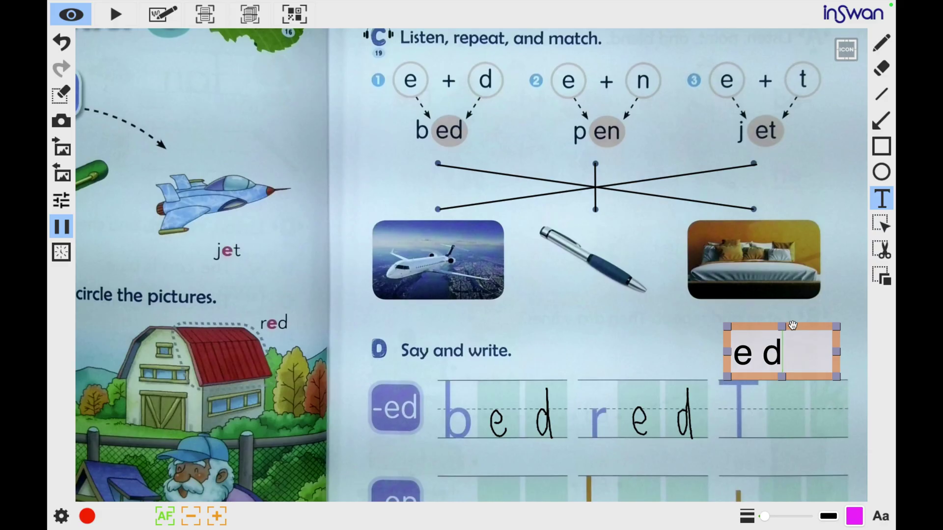
pyautogui.moveTo(793, 327); pyautogui.dragTo(844, 398)
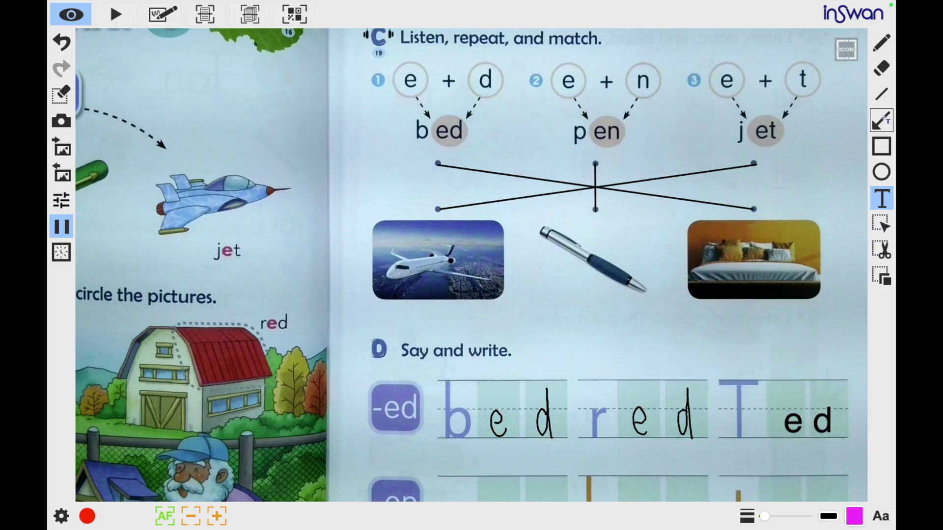
# Step: Draw a thick arrow to the right of 'Say and write'
pyautogui.click(879, 121)
pyautogui.moveTo(549, 348); pyautogui.dragTo(653, 349)
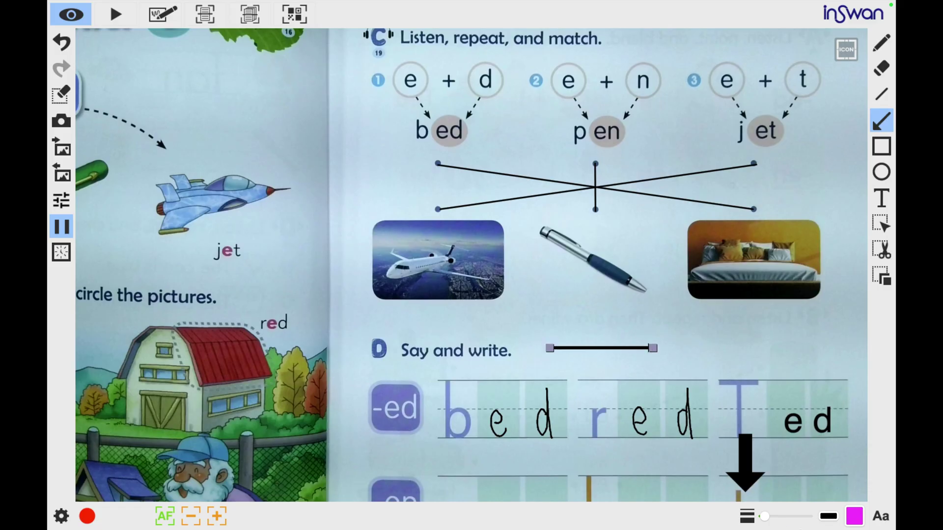
pyautogui.moveTo(764, 517); pyautogui.dragTo(772, 518)
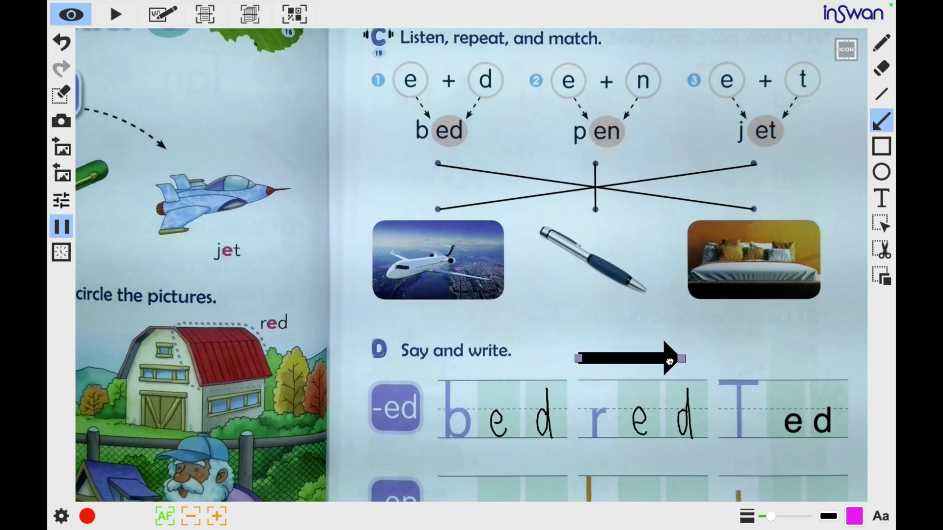
pyautogui.moveTo(669, 362); pyautogui.dragTo(732, 348)
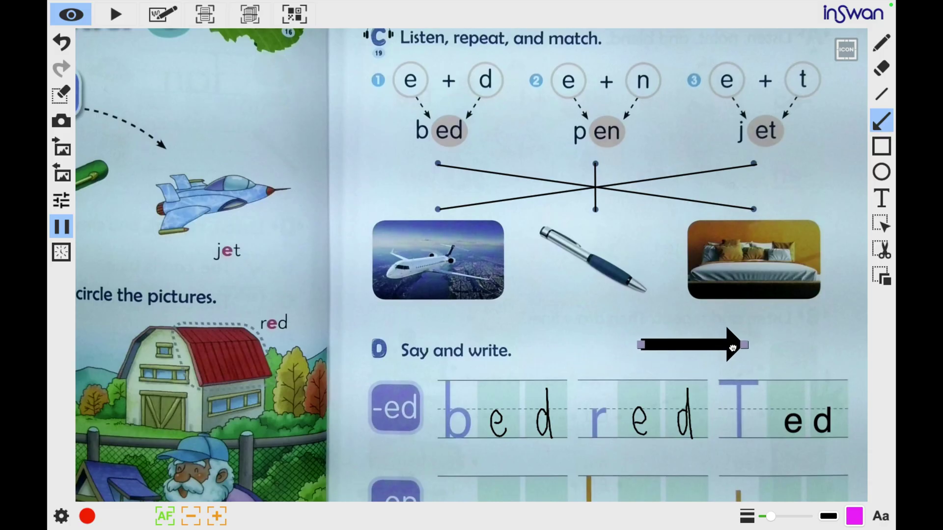
pyautogui.click(772, 357)
# Step: Box the word 'jet' with a thick yellow rectangle border and transparent fill
pyautogui.click(881, 145)
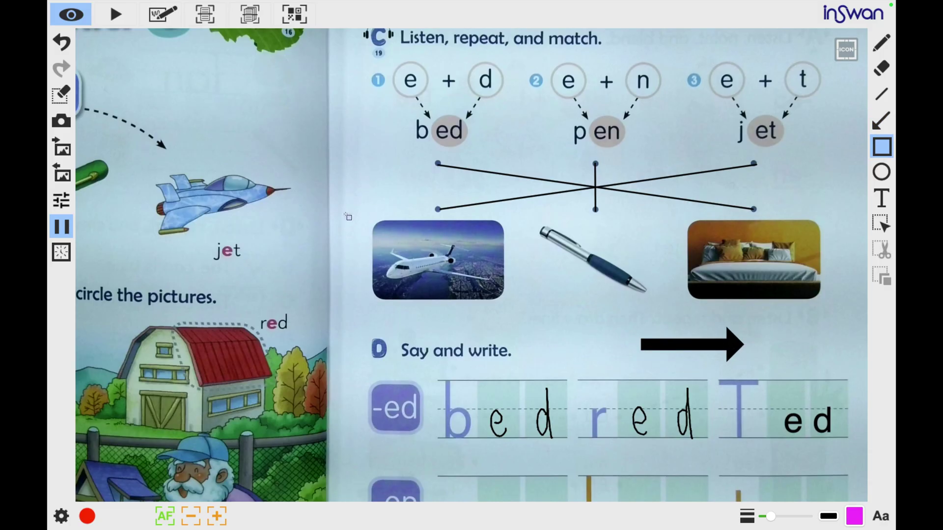
pyautogui.moveTo(201, 227); pyautogui.dragTo(259, 278)
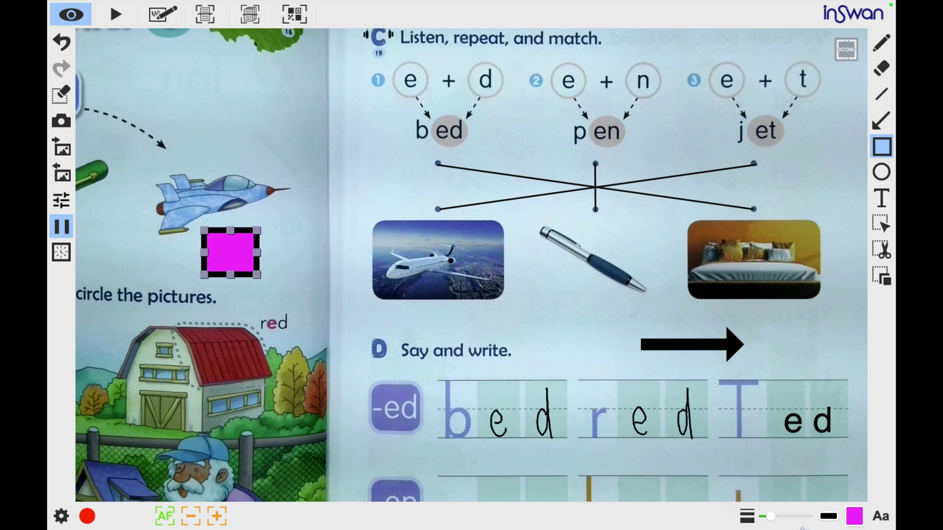
pyautogui.click(829, 516)
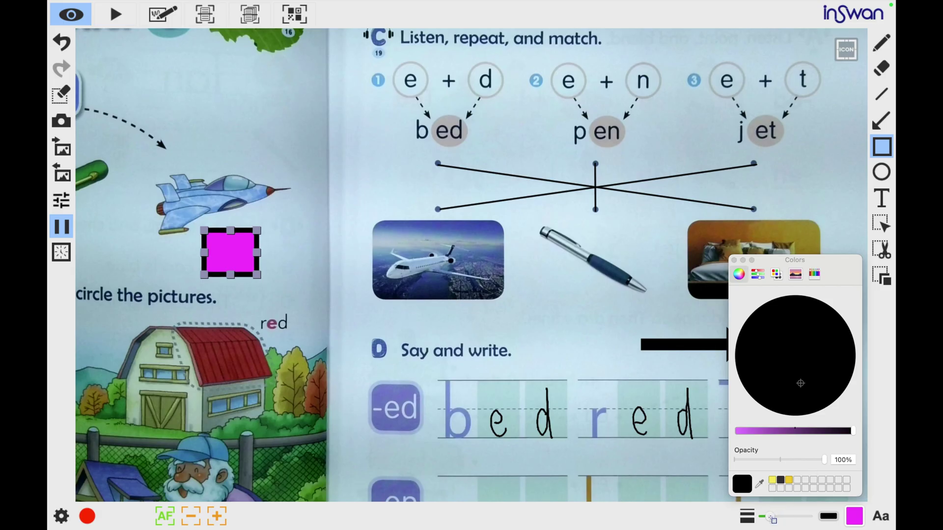
pyautogui.moveTo(773, 519); pyautogui.dragTo(765, 518)
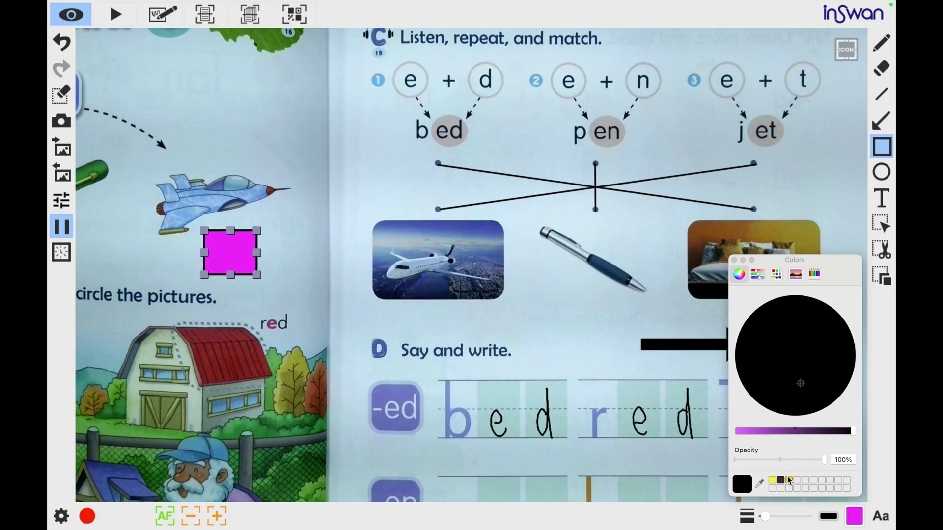
pyautogui.click(788, 479)
pyautogui.click(855, 516)
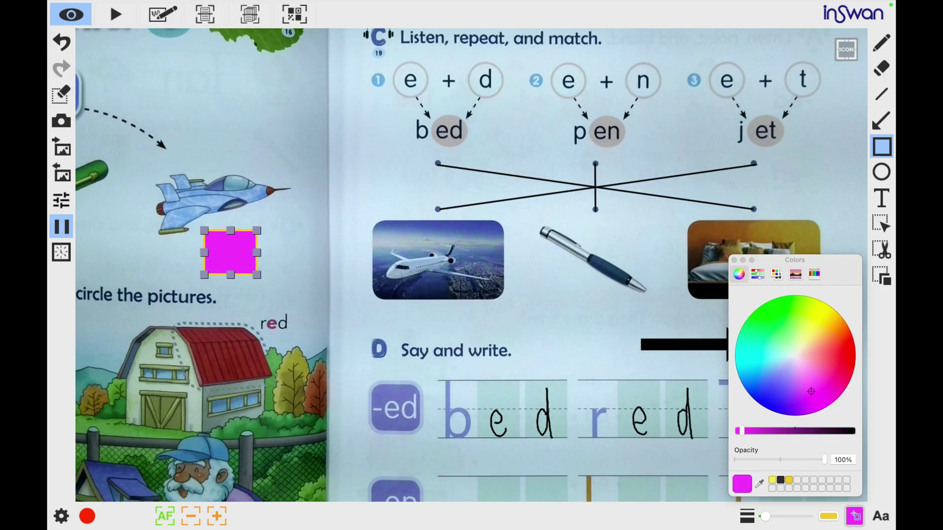
pyautogui.moveTo(806, 463); pyautogui.dragTo(723, 455)
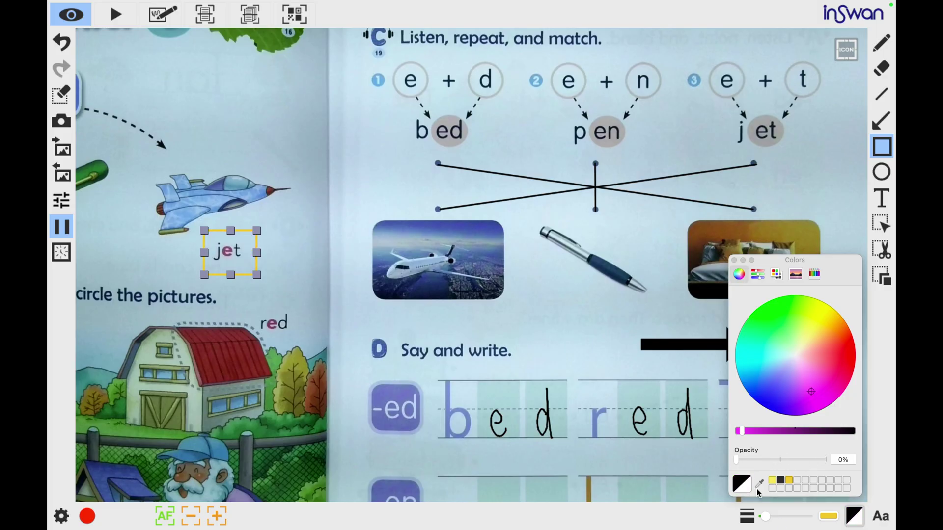
pyautogui.moveTo(765, 516)
pyautogui.mouseDown()
pyautogui.moveTo(775, 517)
pyautogui.moveTo(766, 517)
pyautogui.mouseUp()
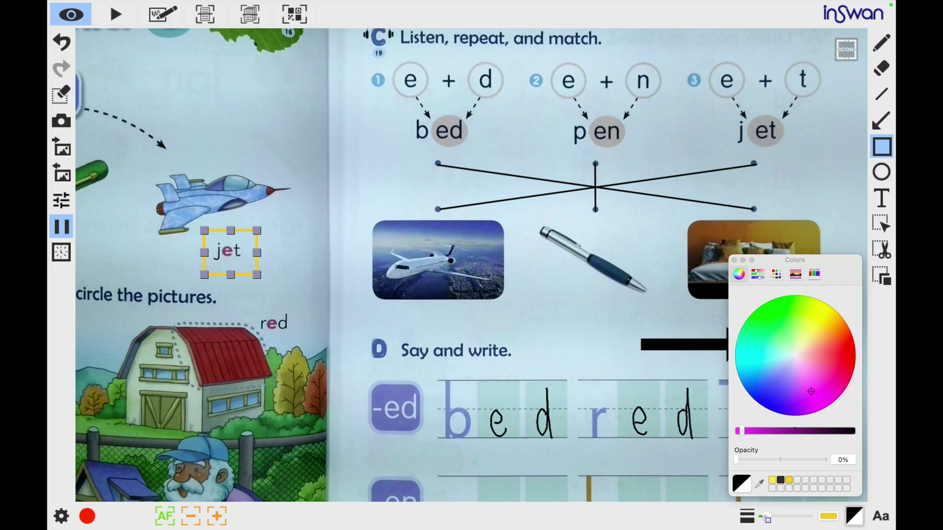
# Step: Erase the handwritten letters from the writing cells
pyautogui.click(733, 260)
pyautogui.click(385, 178)
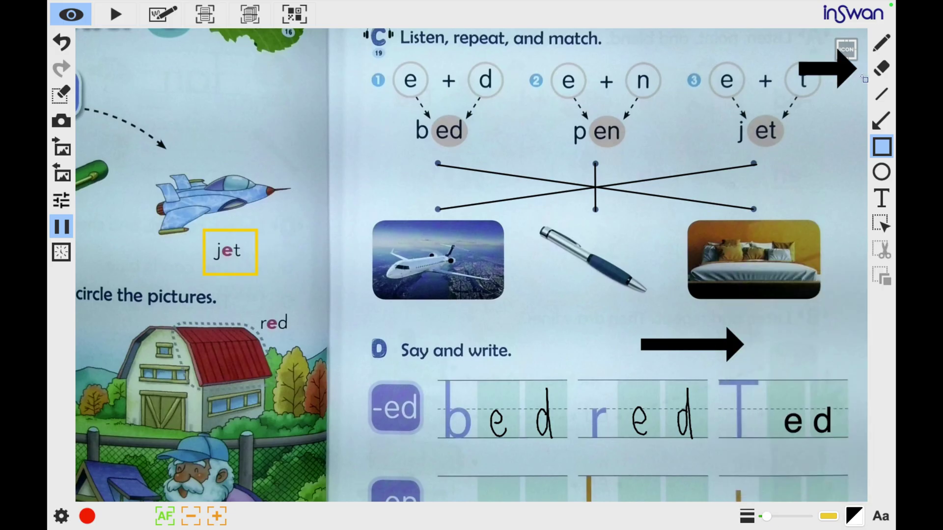
pyautogui.click(882, 68)
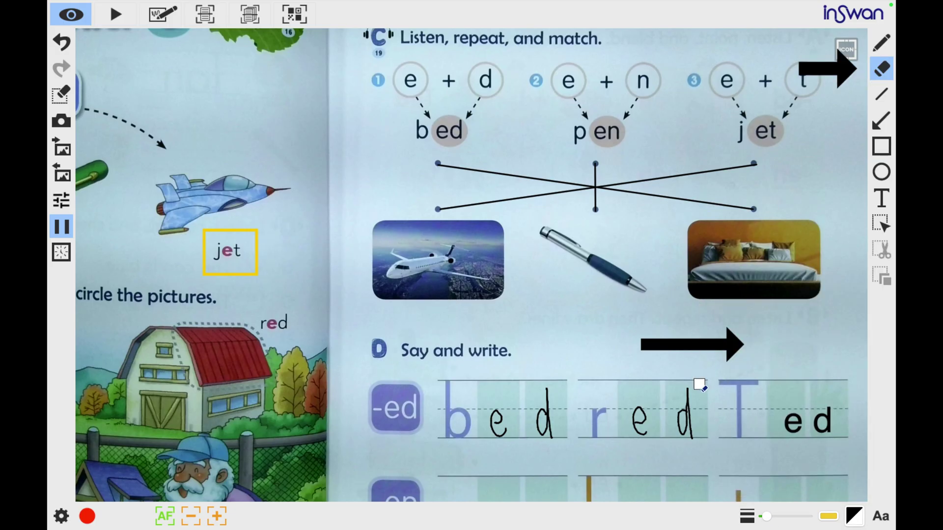
pyautogui.moveTo(700, 384)
pyautogui.mouseDown()
pyautogui.moveTo(684, 429)
pyautogui.moveTo(675, 430)
pyautogui.mouseUp()
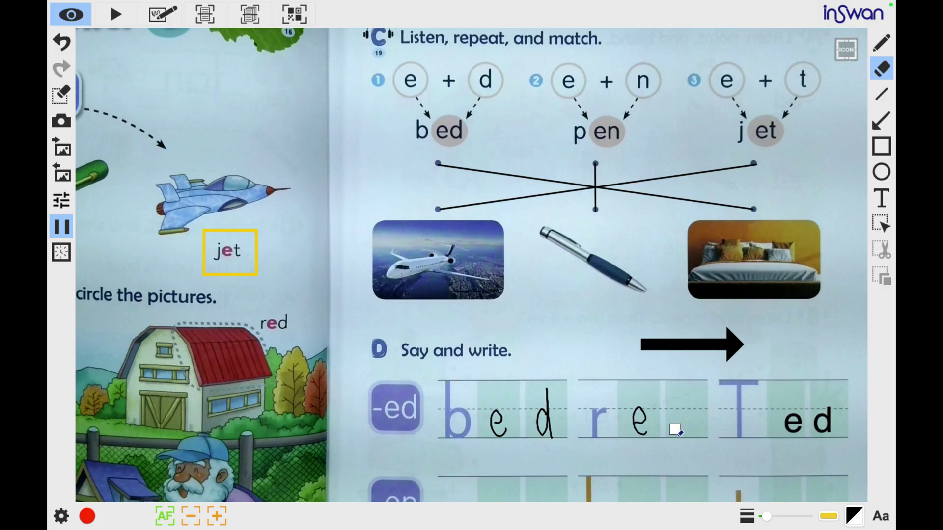
pyautogui.moveTo(526, 395)
pyautogui.mouseDown()
pyautogui.moveTo(538, 429)
pyautogui.moveTo(614, 415)
pyautogui.moveTo(842, 421)
pyautogui.moveTo(710, 434)
pyautogui.mouseUp()
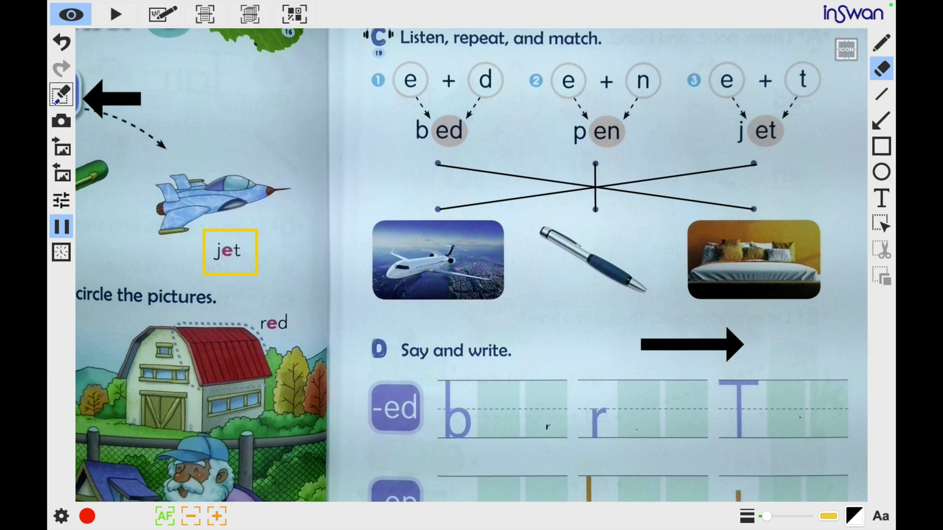
# Step: Clear all markings from the page, then undo and redo the clearing
pyautogui.click(61, 94)
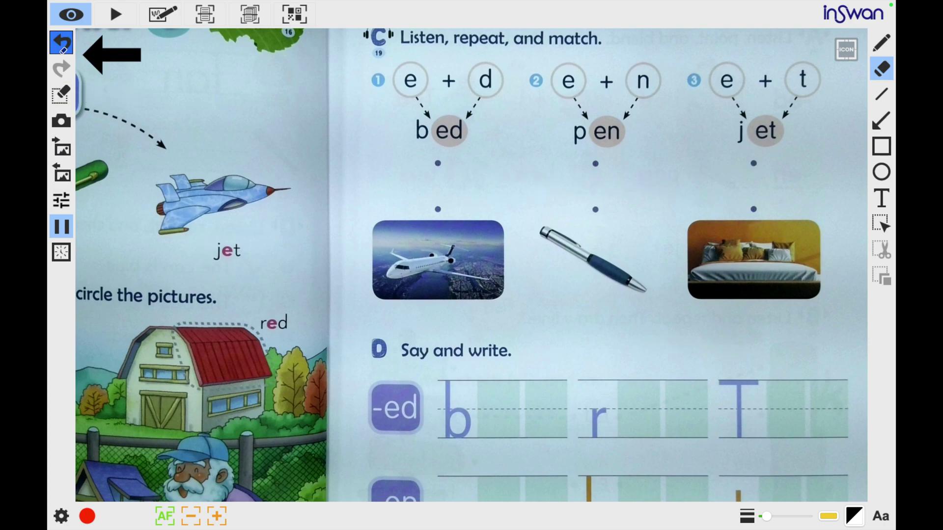
pyautogui.click(60, 43)
pyautogui.click(65, 65)
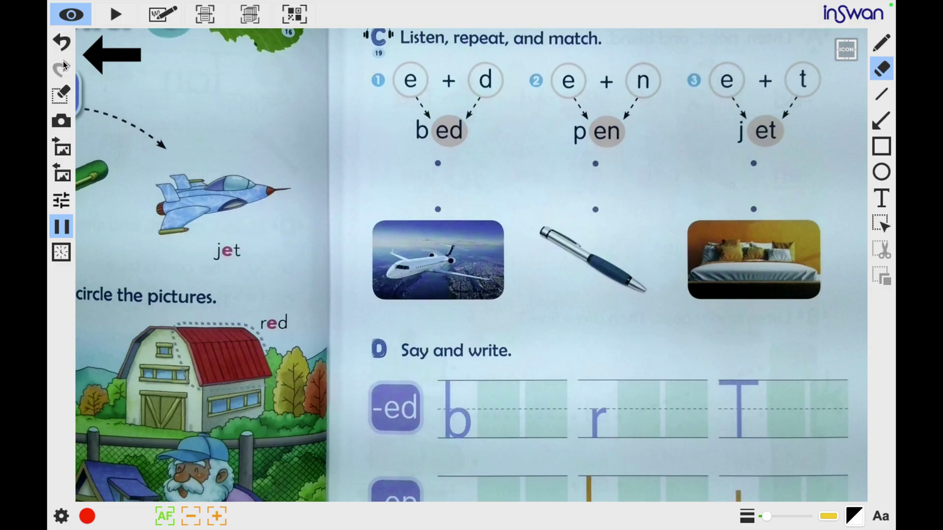
pyautogui.click(61, 44)
pyautogui.click(61, 45)
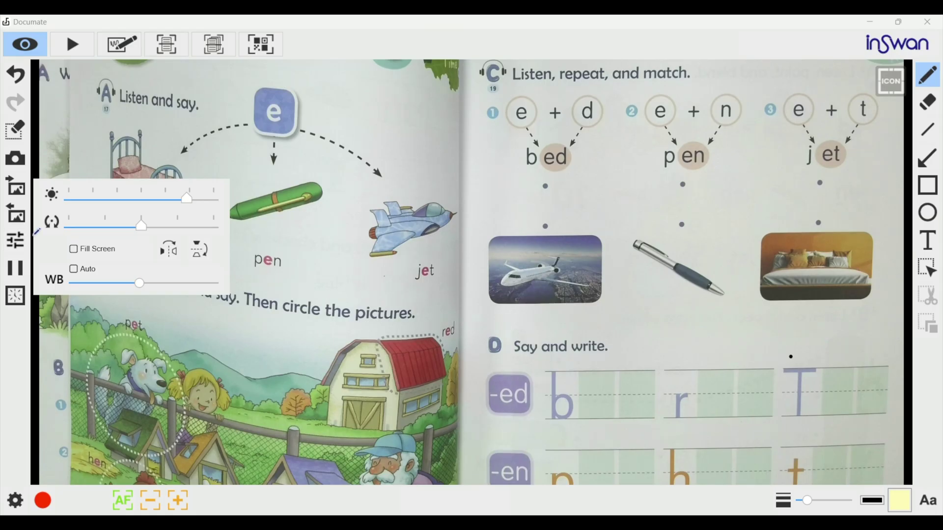
# Step: Lower the brightness, tilt the rotation, flip the picture horizontally, and toggle vertical flip on and off
pyautogui.moveTo(187, 199)
pyautogui.mouseDown()
pyautogui.moveTo(87, 200)
pyautogui.moveTo(189, 201)
pyautogui.mouseUp()
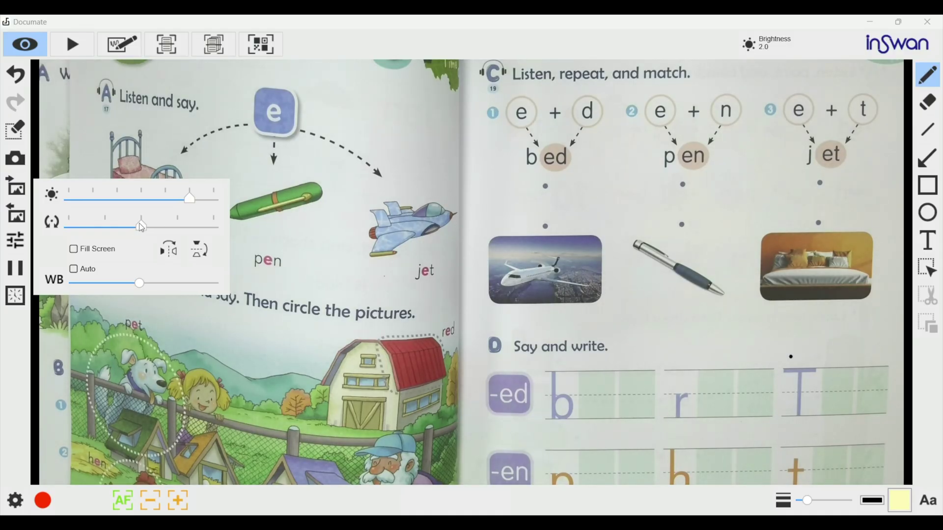
pyautogui.moveTo(140, 223)
pyautogui.mouseDown()
pyautogui.moveTo(102, 228)
pyautogui.moveTo(143, 227)
pyautogui.mouseUp()
pyautogui.click(168, 249)
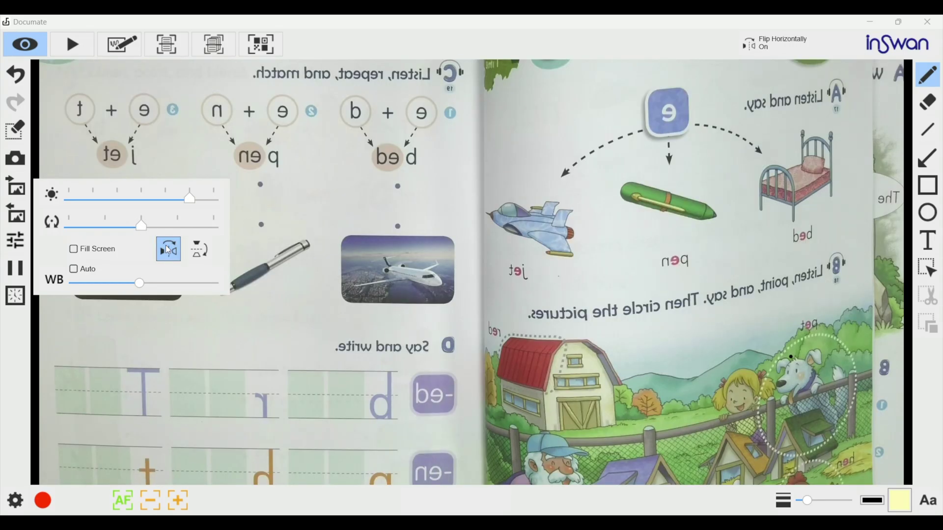
pyautogui.click(199, 249)
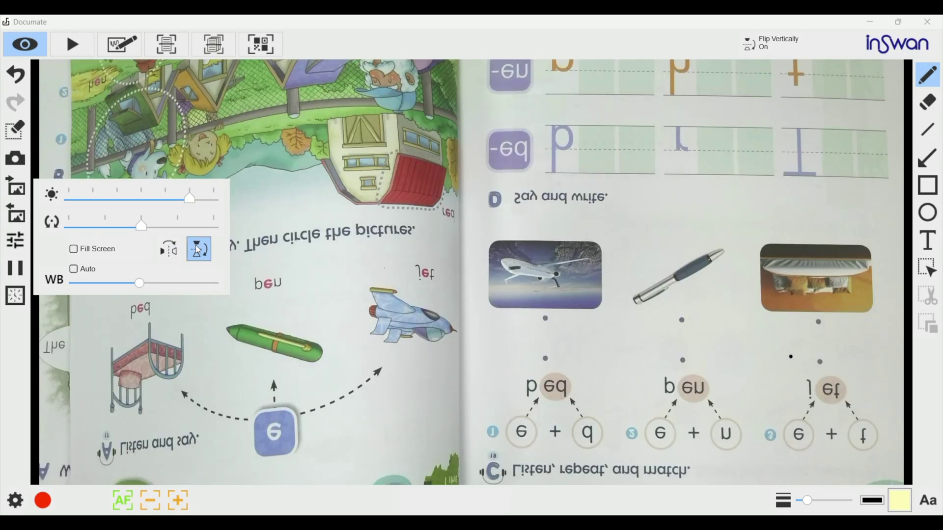
pyautogui.click(199, 250)
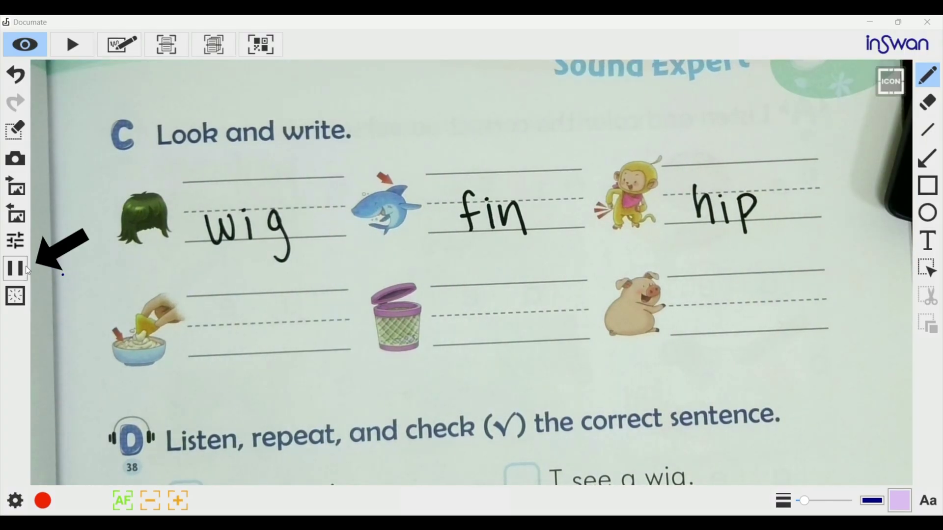
# Step: Pause the live camera to freeze the Look and write page
pyautogui.click(20, 271)
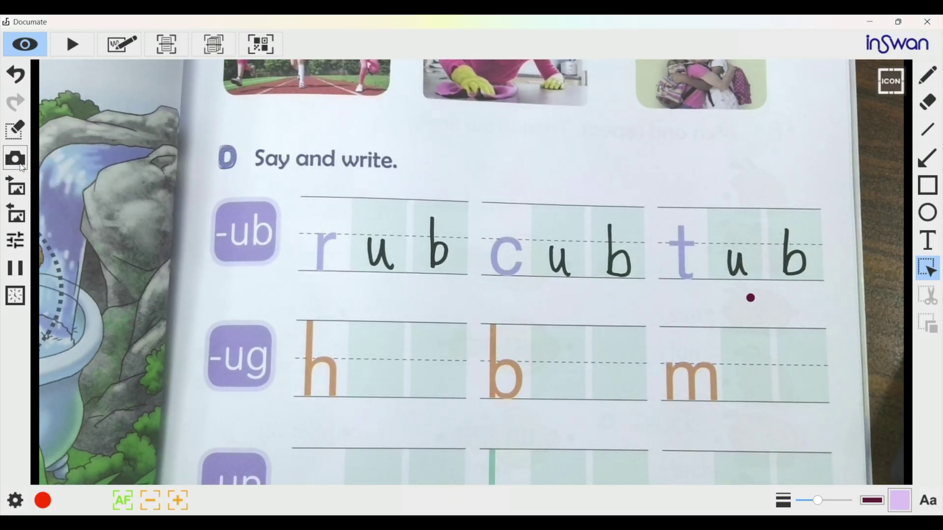
# Step: Take a snapshot of the Say and write page
pyautogui.click(22, 168)
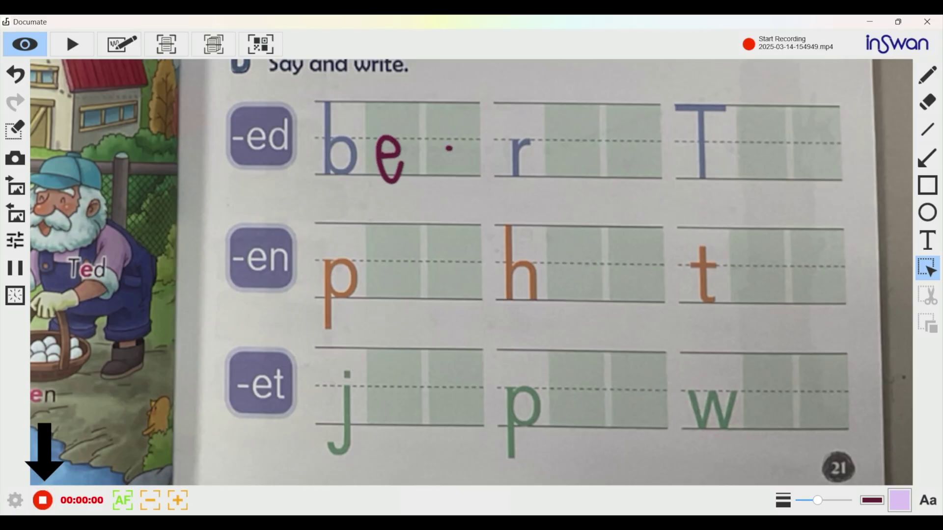
# Step: Handwrite the -ed words 'red' and 'Ted' in their cells with the pen
pyautogui.click(929, 79)
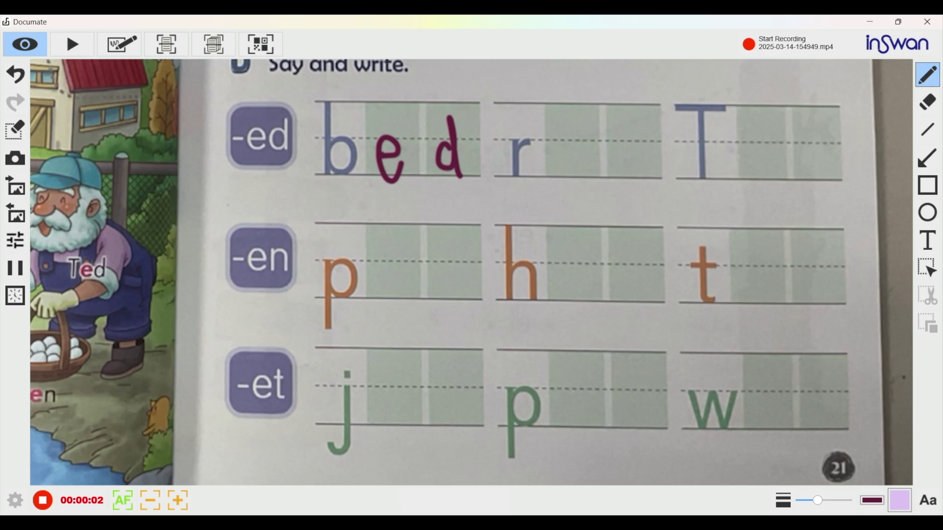
pyautogui.moveTo(562, 158); pyautogui.dragTo(584, 179)
pyautogui.moveTo(625, 147); pyautogui.dragTo(620, 171)
pyautogui.moveTo(622, 118); pyautogui.dragTo(634, 186)
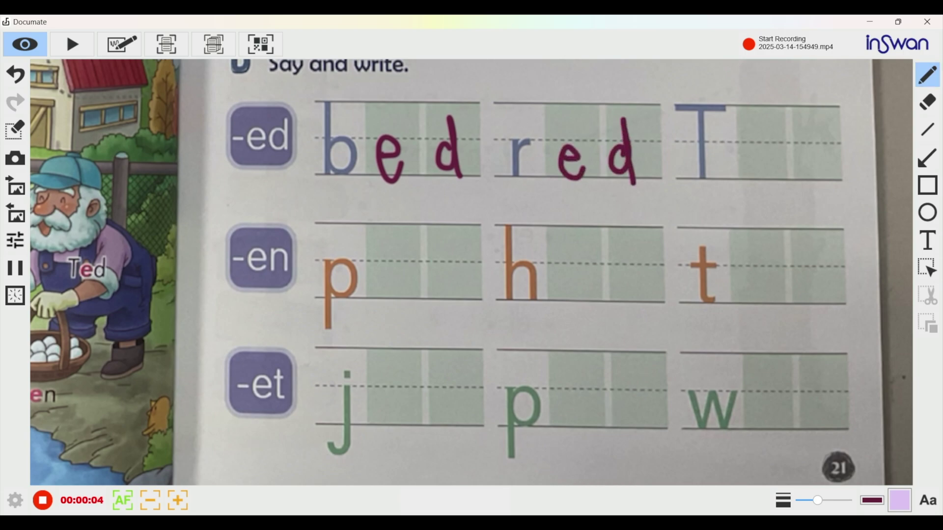
pyautogui.moveTo(749, 162); pyautogui.dragTo(777, 173)
pyautogui.moveTo(824, 149); pyautogui.dragTo(826, 164)
pyautogui.moveTo(825, 118); pyautogui.dragTo(832, 185)
# Step: Handwrite the -en words 'pen' and 'hen', and start the 'en' after t
pyautogui.moveTo(385, 279)
pyautogui.mouseDown()
pyautogui.moveTo(411, 275)
pyautogui.moveTo(410, 304)
pyautogui.mouseUp()
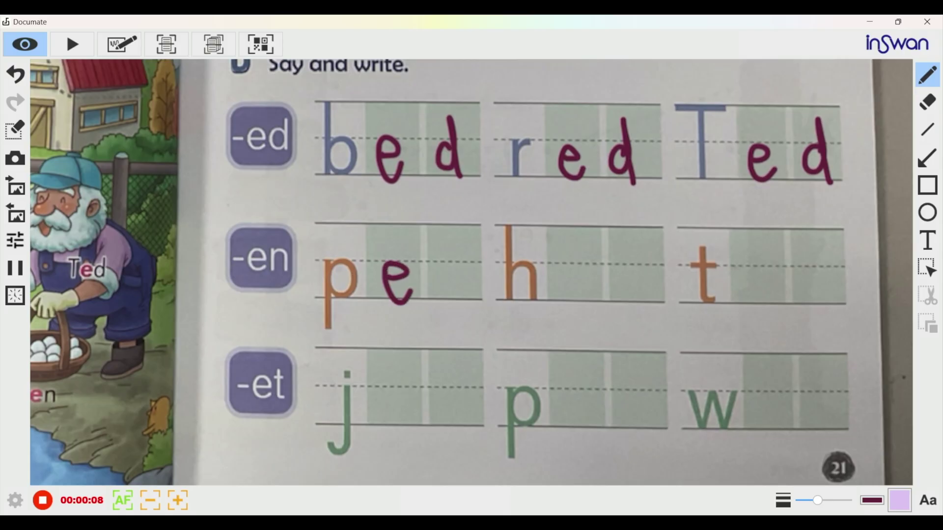
pyautogui.moveTo(446, 262)
pyautogui.mouseDown()
pyautogui.moveTo(459, 265)
pyautogui.moveTo(480, 301)
pyautogui.mouseUp()
pyautogui.moveTo(565, 281)
pyautogui.mouseDown()
pyautogui.moveTo(587, 277)
pyautogui.moveTo(589, 300)
pyautogui.mouseUp()
pyautogui.moveTo(621, 265); pyautogui.dragTo(622, 270)
pyautogui.moveTo(622, 271); pyautogui.dragTo(656, 301)
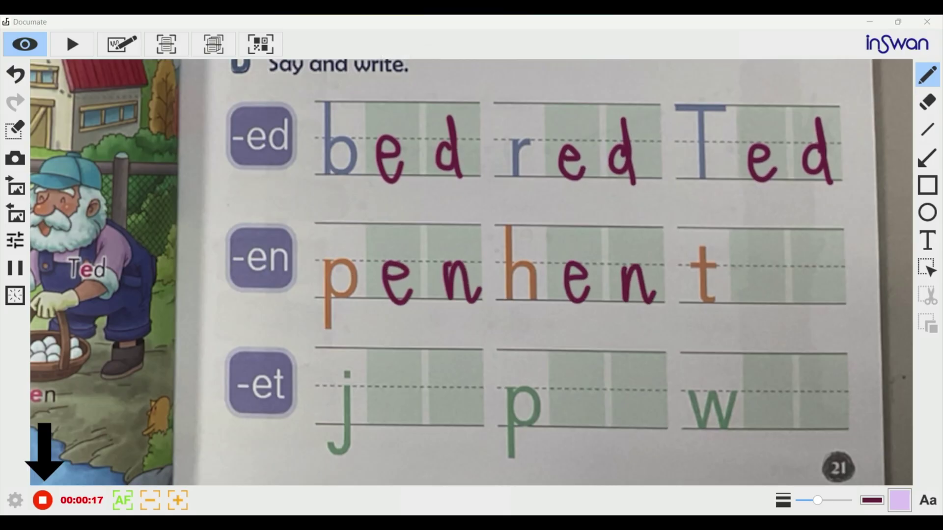
pyautogui.moveTo(748, 282); pyautogui.dragTo(780, 298)
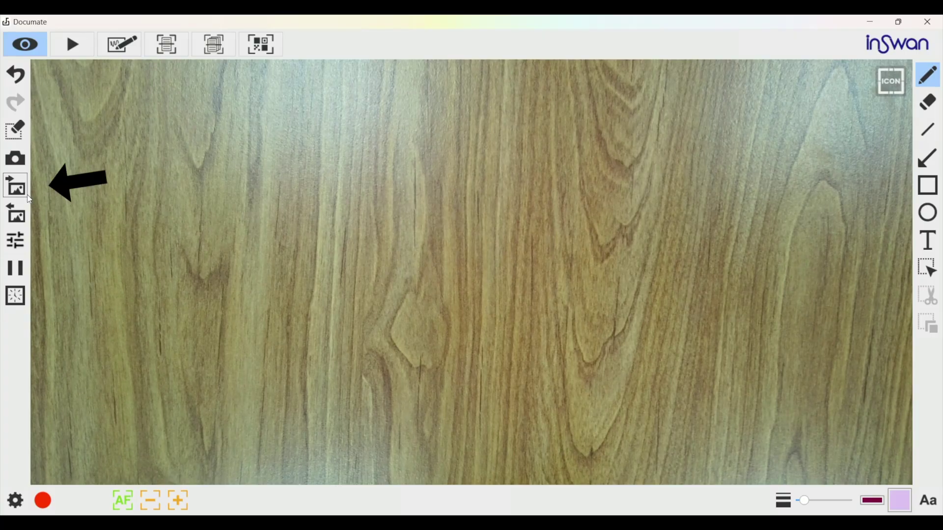
# Step: Import the math-worksheet JPG from the Desktop onto the canvas
pyautogui.click(19, 189)
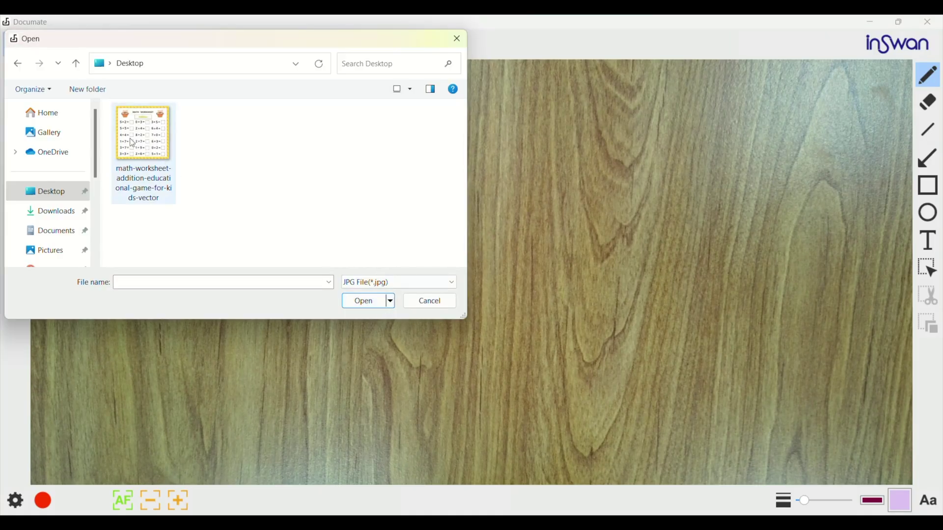
pyautogui.click(132, 143)
pyautogui.click(374, 304)
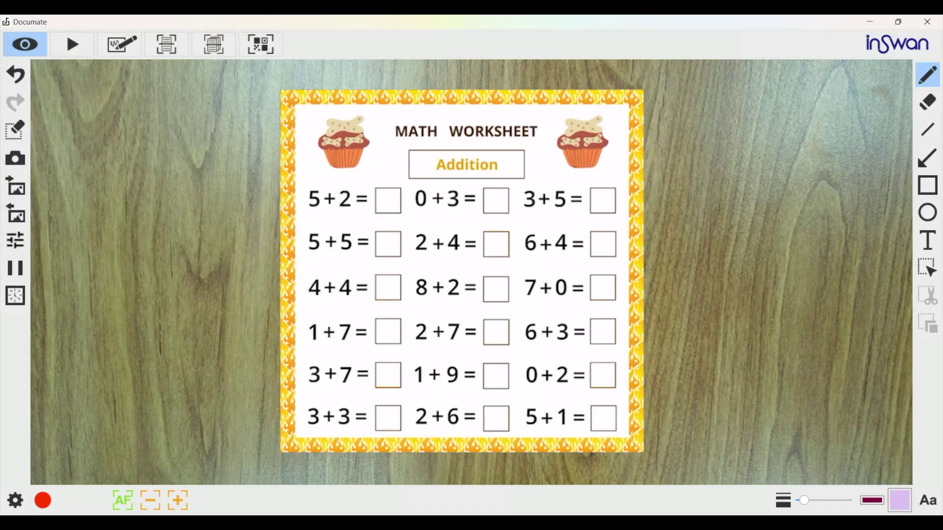
# Step: Handwrite the answers 3 and 8 and start writing 10 in the addition boxes
pyautogui.moveTo(488, 193); pyautogui.dragTo(487, 212)
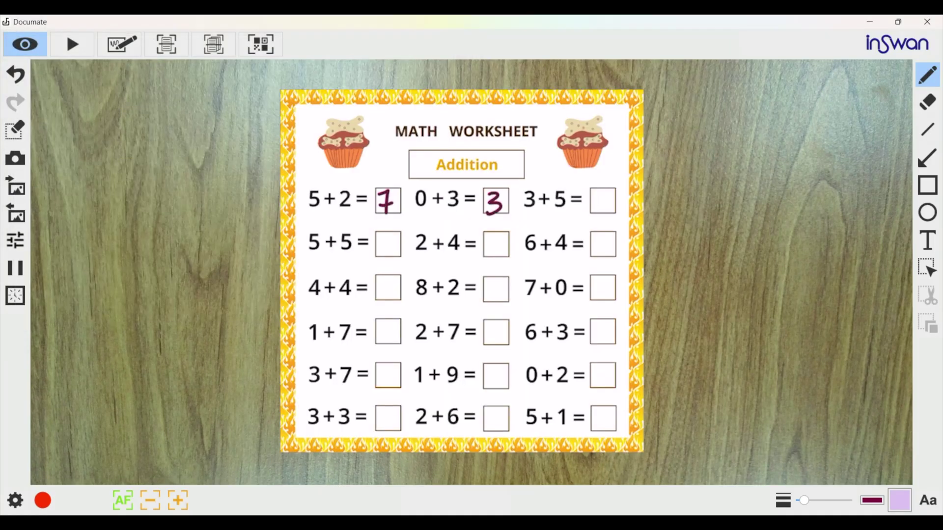
pyautogui.moveTo(605, 192); pyautogui.dragTo(603, 194)
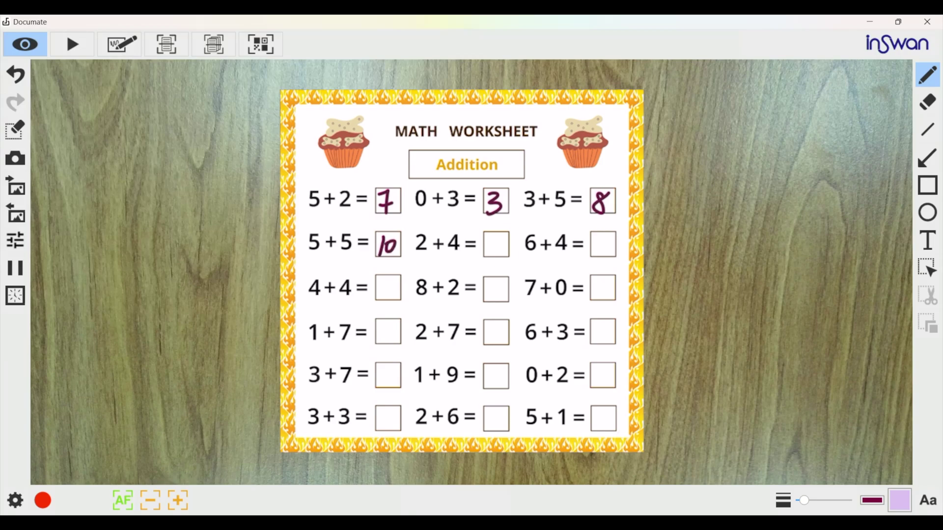
pyautogui.moveTo(599, 235); pyautogui.dragTo(598, 247)
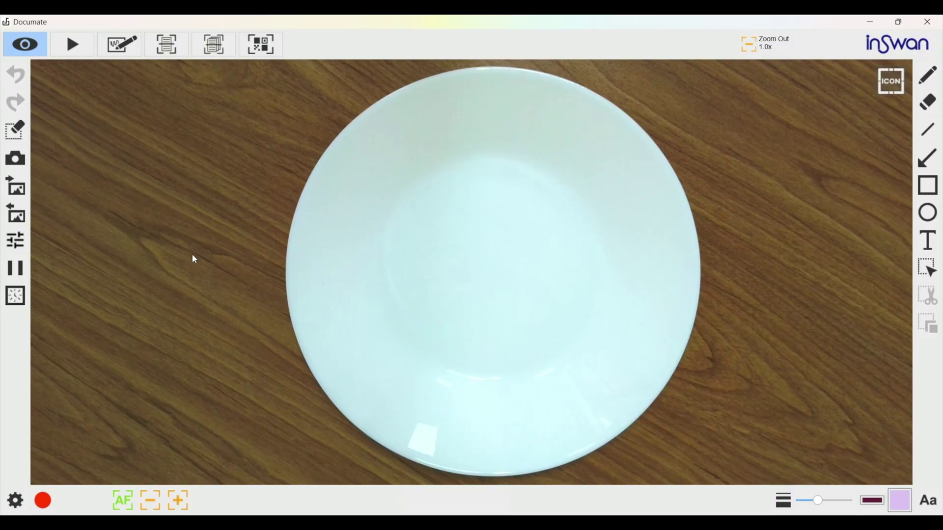
# Step: Run interval timer shooting with a 2-minute interval and a total of 10 shots
pyautogui.click(25, 297)
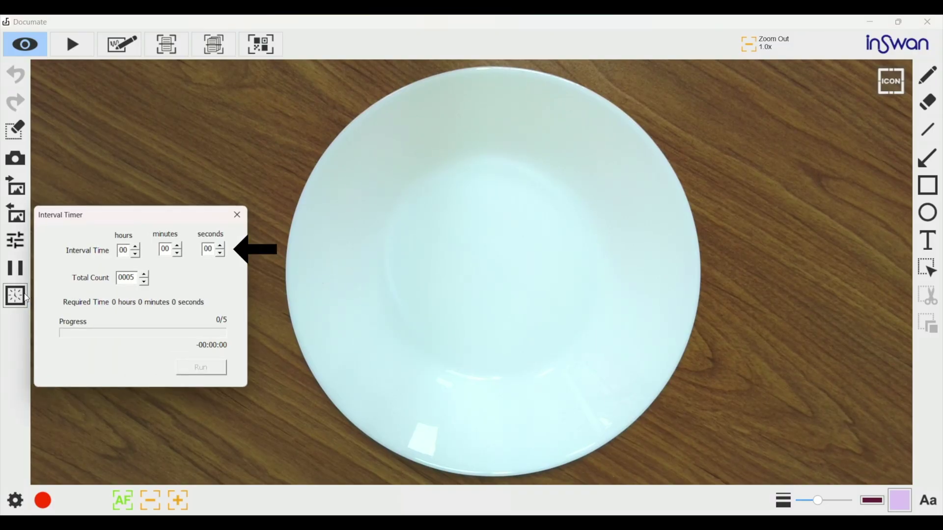
pyautogui.click(178, 247)
pyautogui.click(178, 247)
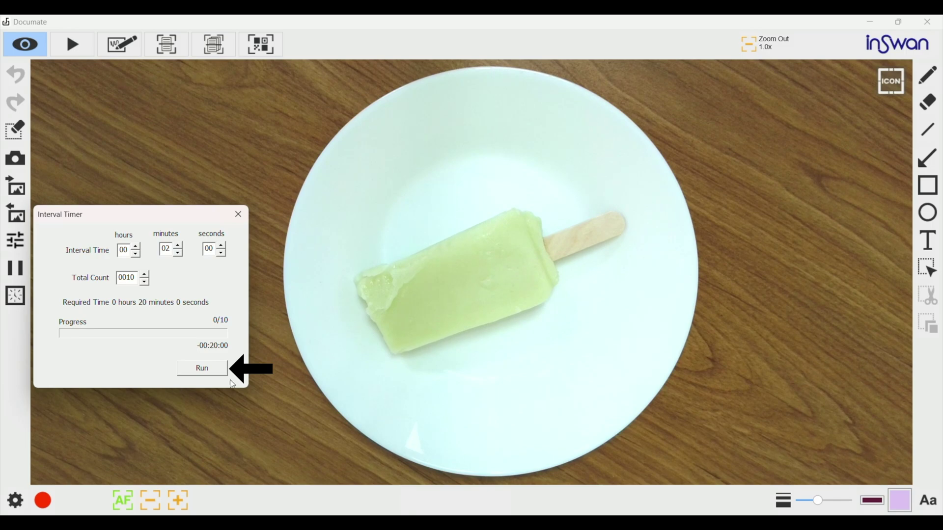
pyautogui.click(212, 373)
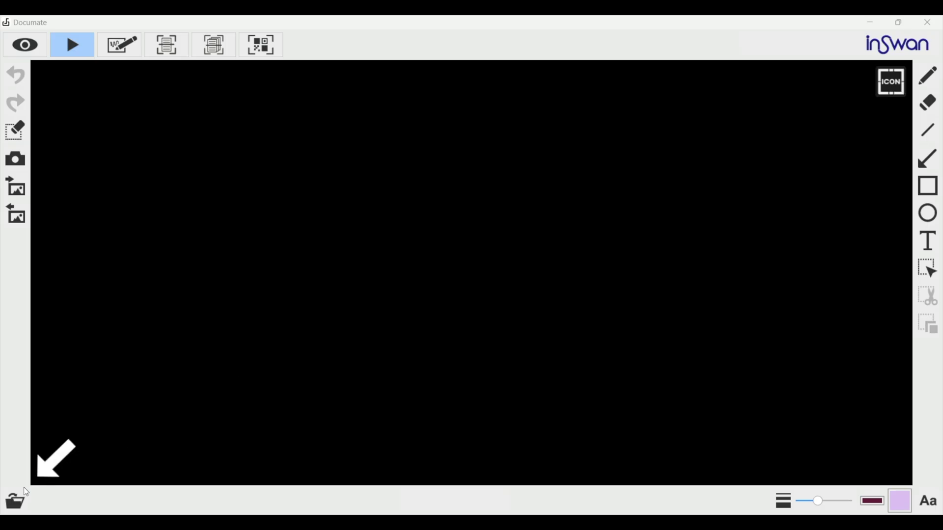
# Step: Open and play the mountain video file, pausing and resuming it once
pyautogui.click(20, 500)
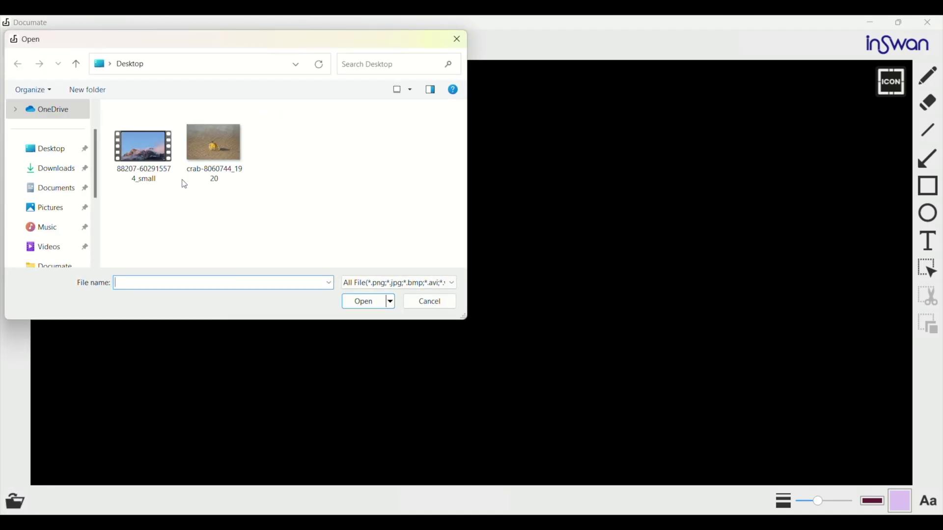
pyautogui.click(156, 142)
pyautogui.click(361, 301)
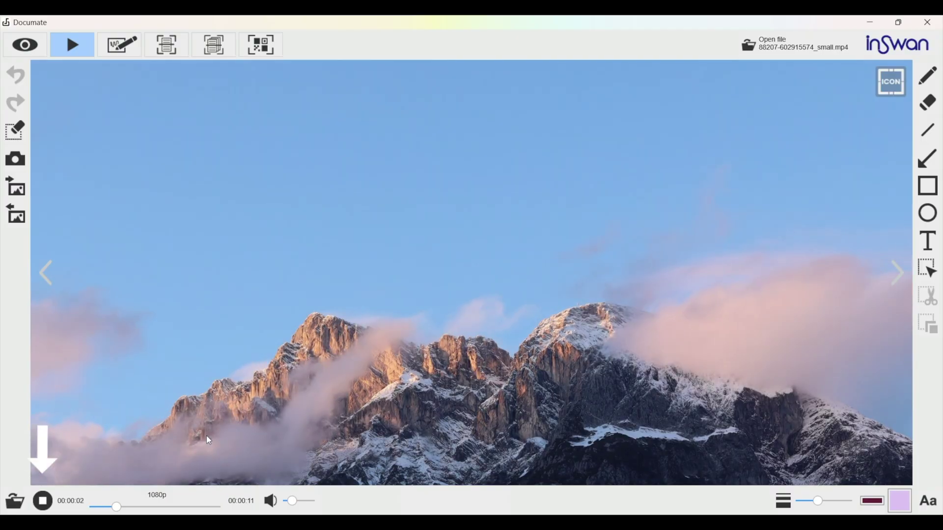
pyautogui.click(43, 505)
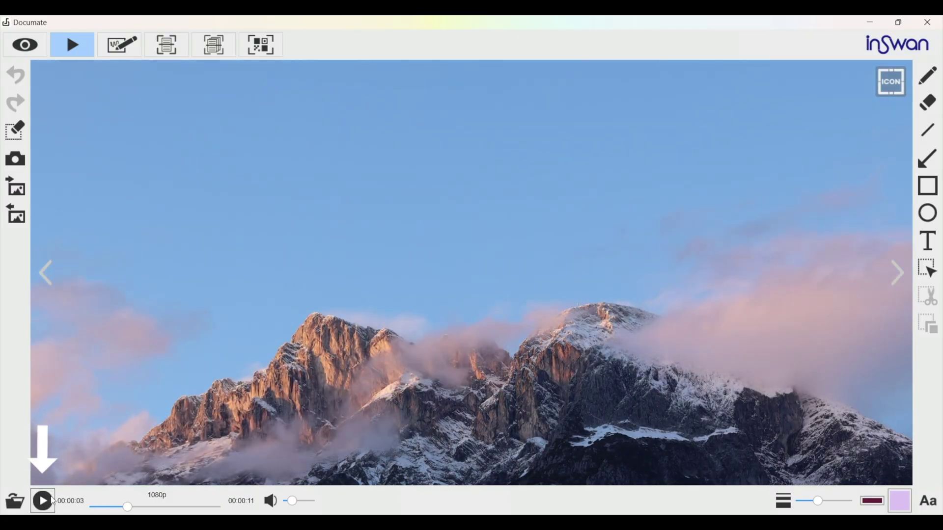
pyautogui.click(52, 501)
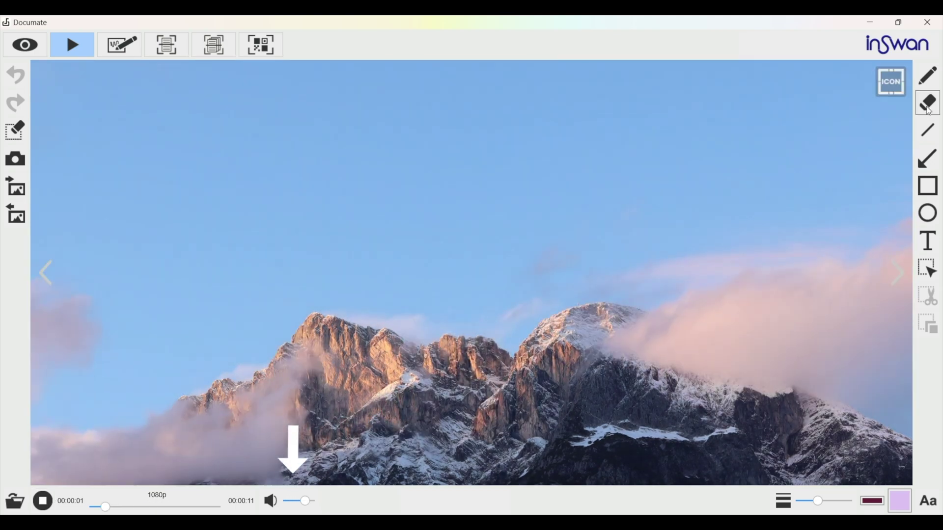
# Step: Draw two freehand pen strokes across the playing mountain video
pyautogui.click(928, 76)
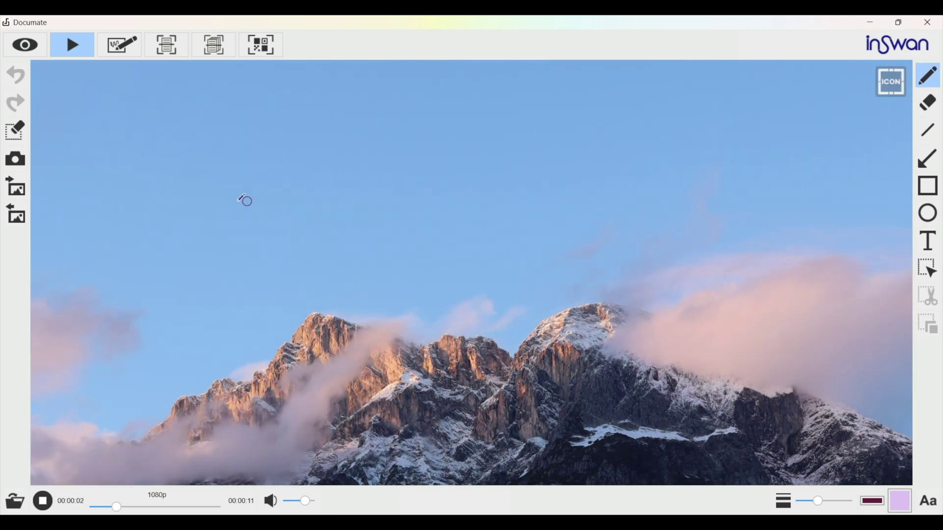
pyautogui.moveTo(214, 204)
pyautogui.mouseDown()
pyautogui.moveTo(308, 157)
pyautogui.moveTo(240, 273)
pyautogui.moveTo(390, 241)
pyautogui.moveTo(491, 160)
pyautogui.moveTo(529, 204)
pyautogui.moveTo(536, 255)
pyautogui.moveTo(620, 253)
pyautogui.moveTo(656, 213)
pyautogui.mouseUp()
pyautogui.moveTo(198, 302); pyautogui.dragTo(701, 293)
# Step: Stop the video and open the crab photo file
pyautogui.click(42, 501)
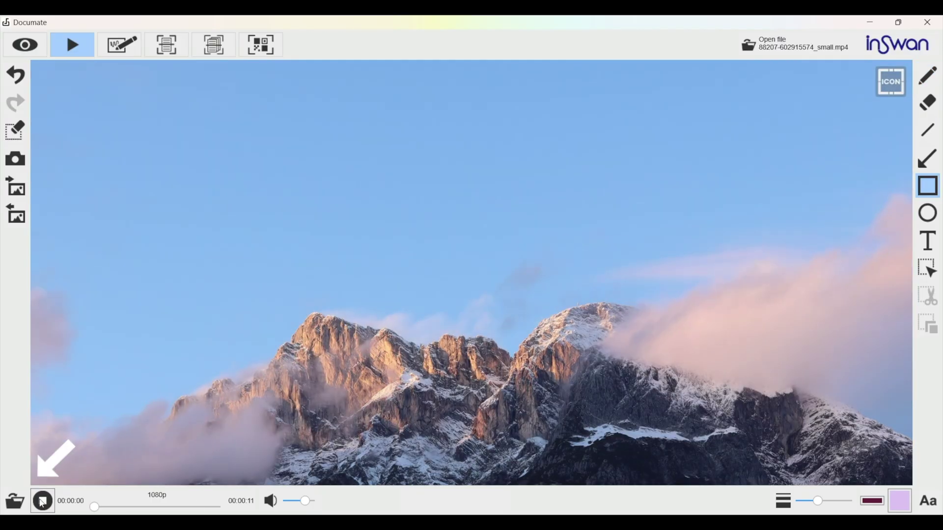
pyautogui.click(14, 501)
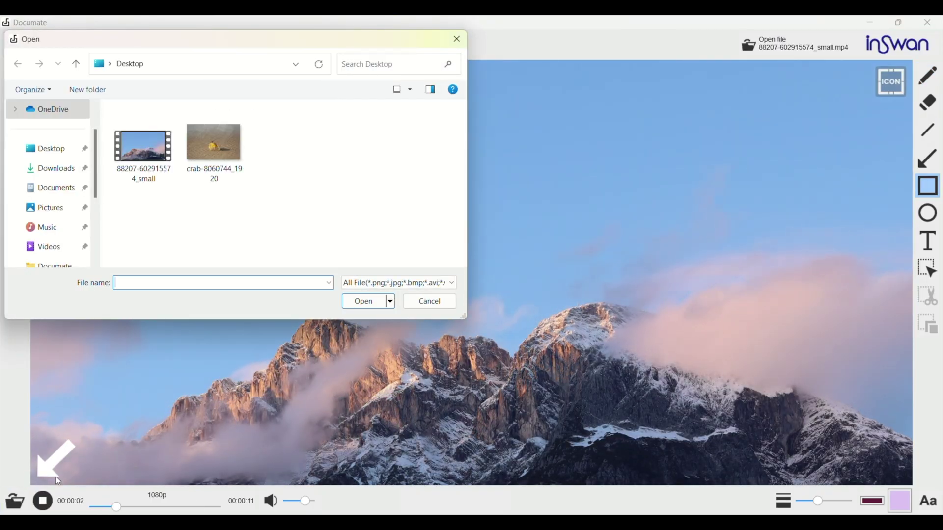
pyautogui.click(229, 147)
pyautogui.click(369, 305)
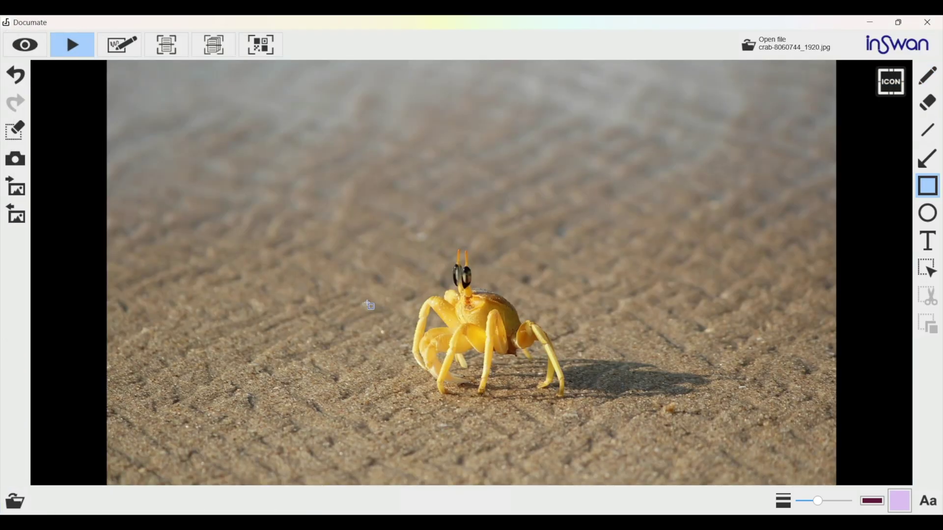
# Step: Draw a straight horizontal line above the crab and return to the freehand pen
pyautogui.click(927, 130)
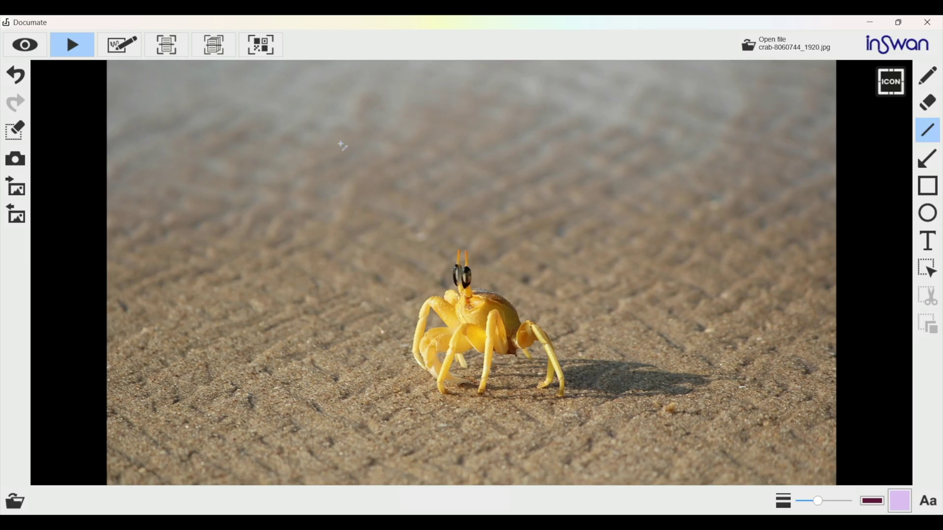
pyautogui.moveTo(321, 156); pyautogui.dragTo(573, 156)
pyautogui.click(927, 77)
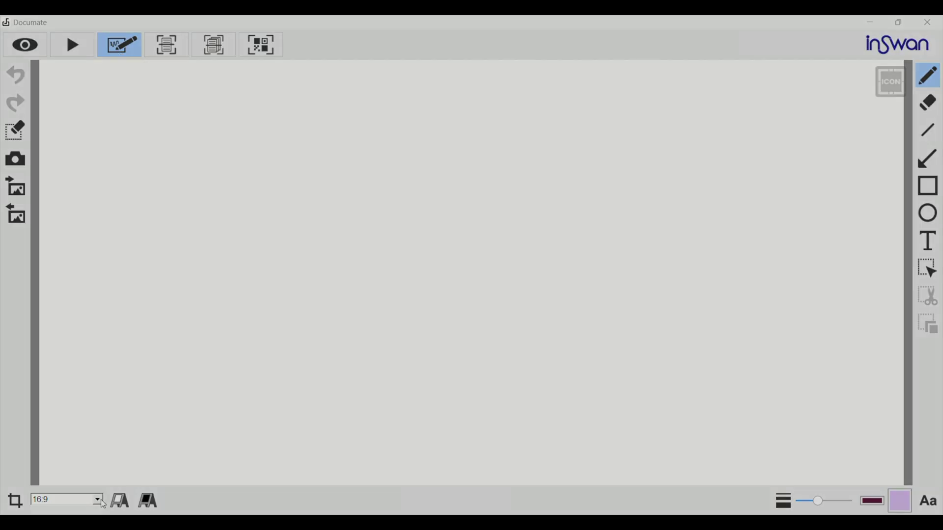
# Step: Set the whiteboard page to 3:4 and toggle the background black, then back to white
pyautogui.click(106, 469)
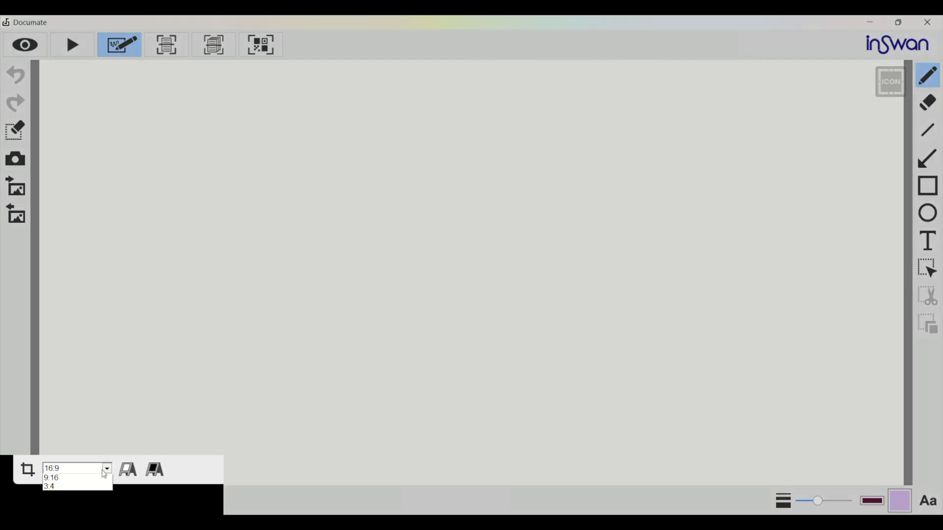
pyautogui.click(103, 507)
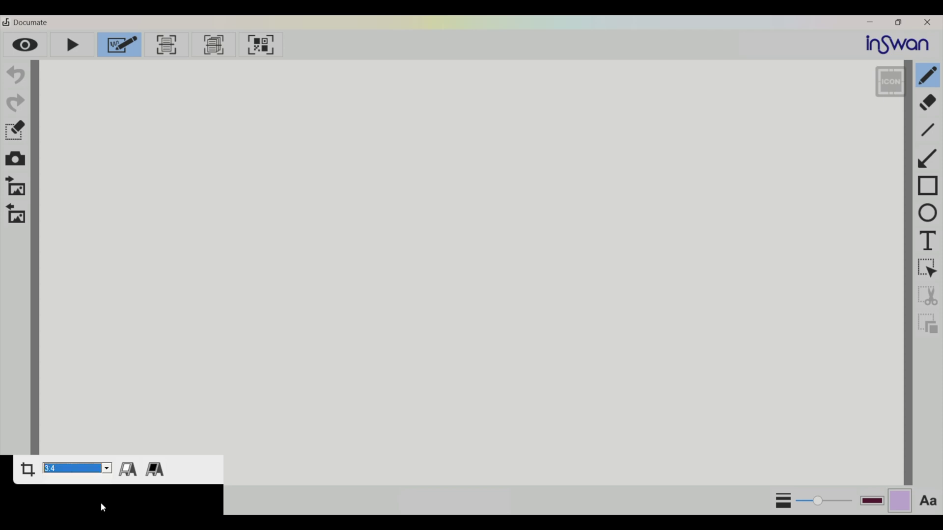
pyautogui.click(143, 510)
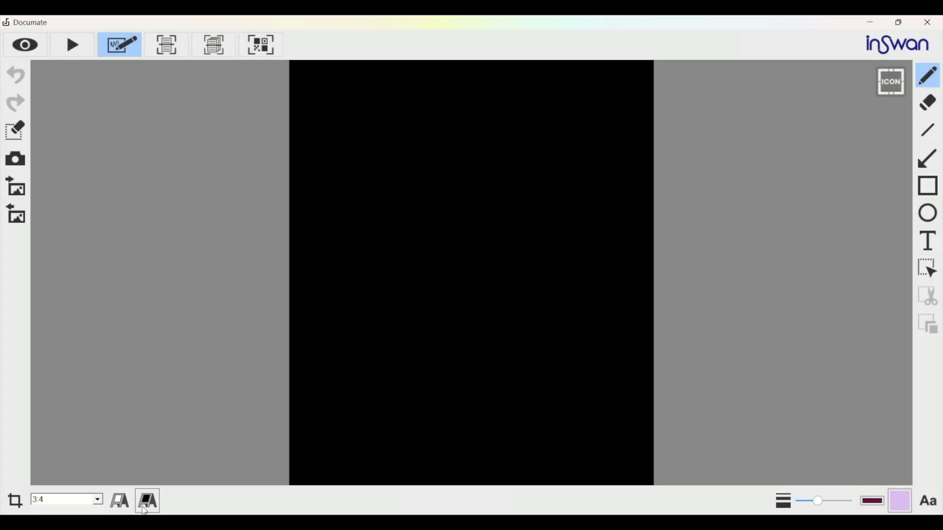
pyautogui.click(123, 505)
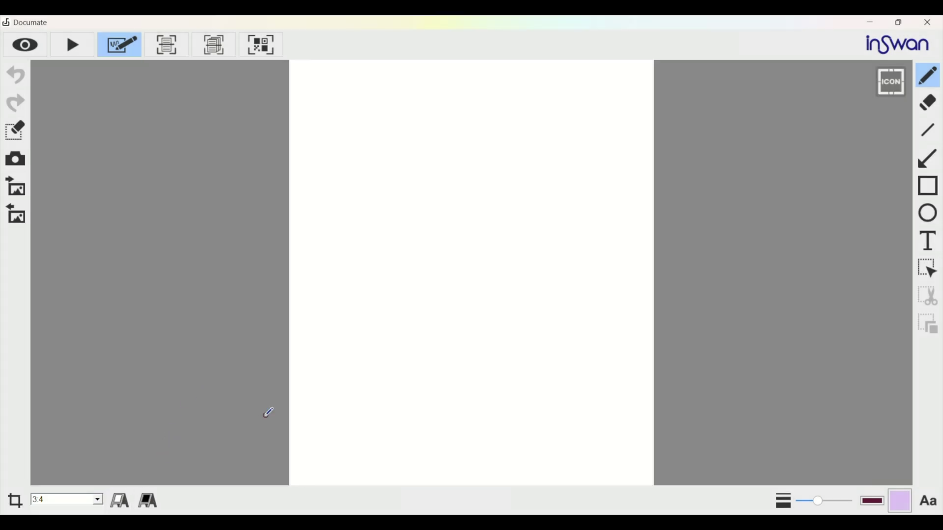
# Step: Sketch a flower, a cat face labelled 'Cat', and stars with the pen
pyautogui.moveTo(420, 234)
pyautogui.mouseDown()
pyautogui.moveTo(411, 240)
pyautogui.moveTo(422, 274)
pyautogui.moveTo(409, 297)
pyautogui.moveTo(436, 299)
pyautogui.mouseUp()
pyautogui.moveTo(474, 242)
pyautogui.mouseDown()
pyautogui.moveTo(498, 240)
pyautogui.moveTo(514, 257)
pyautogui.moveTo(508, 243)
pyautogui.moveTo(498, 261)
pyautogui.moveTo(487, 258)
pyautogui.moveTo(486, 293)
pyautogui.moveTo(495, 294)
pyautogui.mouseUp()
pyautogui.click(489, 254)
pyautogui.moveTo(424, 355); pyautogui.dragTo(432, 335)
pyautogui.moveTo(432, 336)
pyautogui.mouseDown()
pyautogui.moveTo(441, 356)
pyautogui.moveTo(424, 343)
pyautogui.mouseUp()
pyautogui.moveTo(462, 323)
pyautogui.mouseDown()
pyautogui.moveTo(459, 337)
pyautogui.moveTo(473, 328)
pyautogui.moveTo(494, 339)
pyautogui.moveTo(543, 322)
pyautogui.mouseUp()
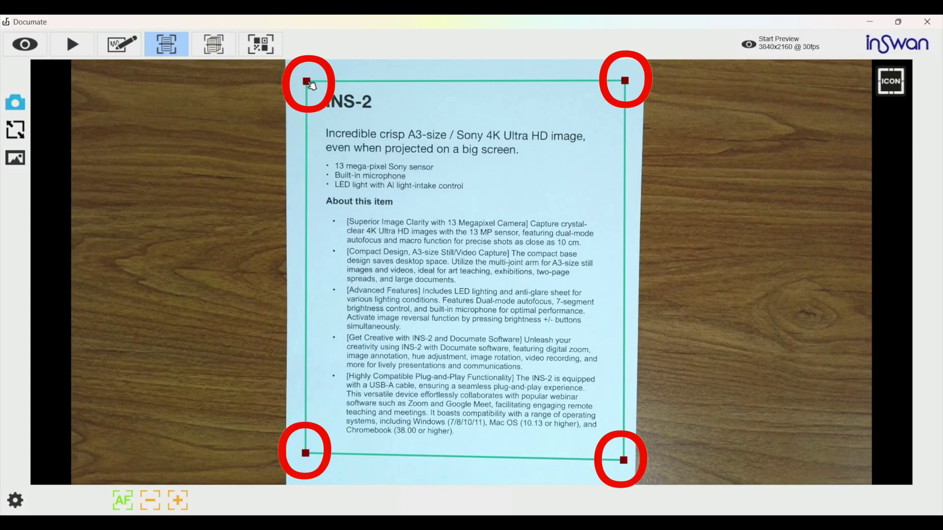
# Step: Toggle the auto-crop frame off and on, then fit its top-right and bottom-left corners to the page
pyautogui.click(15, 130)
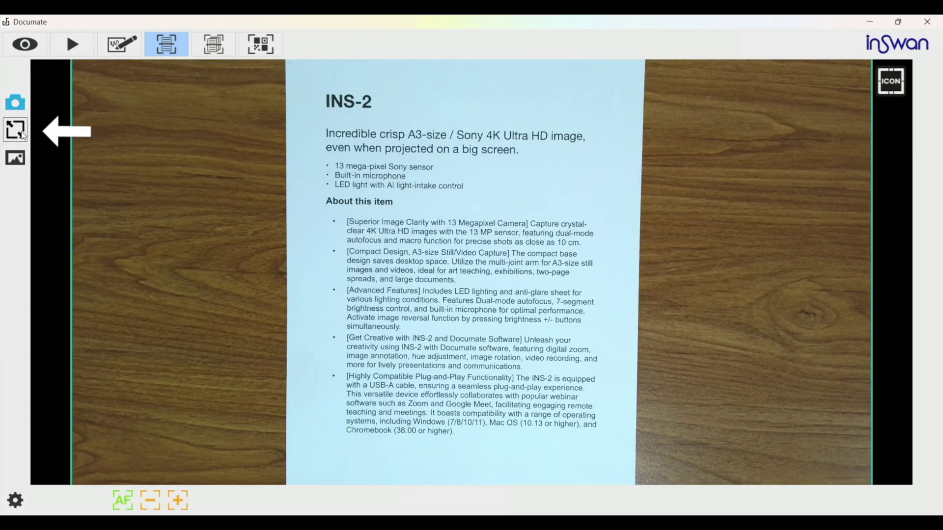
pyautogui.click(24, 137)
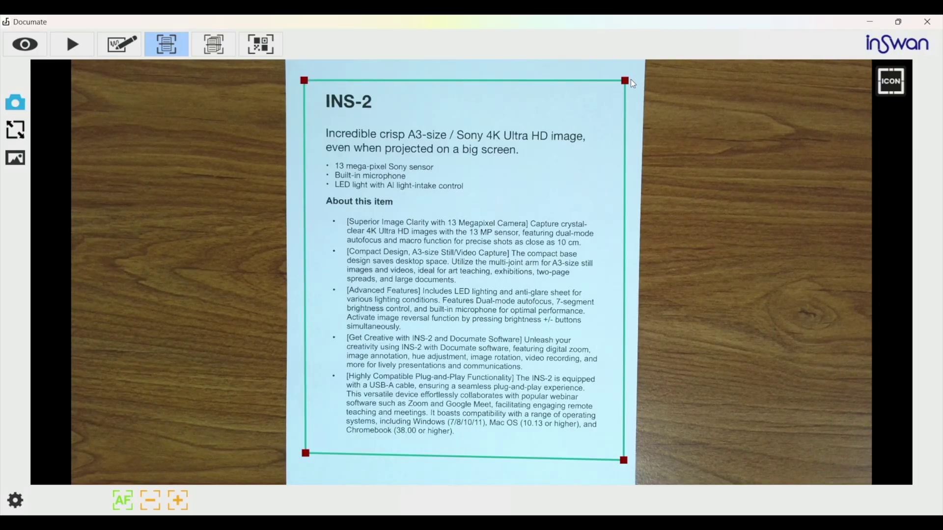
pyautogui.moveTo(625, 81); pyautogui.dragTo(627, 85)
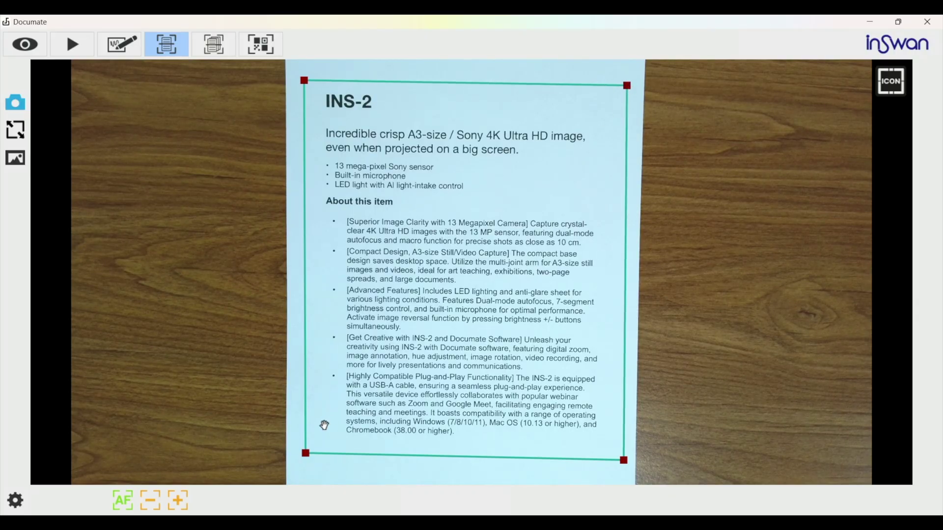
pyautogui.moveTo(305, 453); pyautogui.dragTo(304, 458)
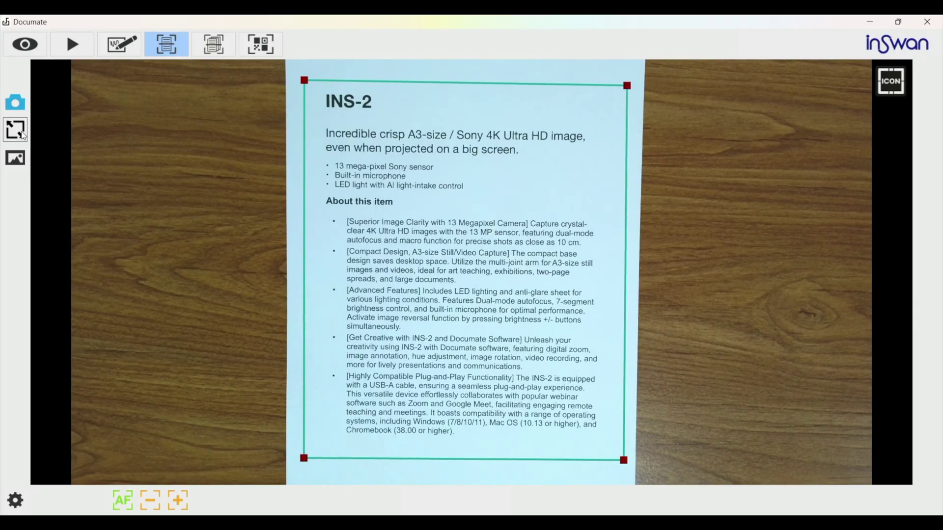
# Step: Scan the cropped page, underline 'Incredible crisp A3-size' with the pen, then clear the annotations
pyautogui.click(15, 102)
pyautogui.click(928, 74)
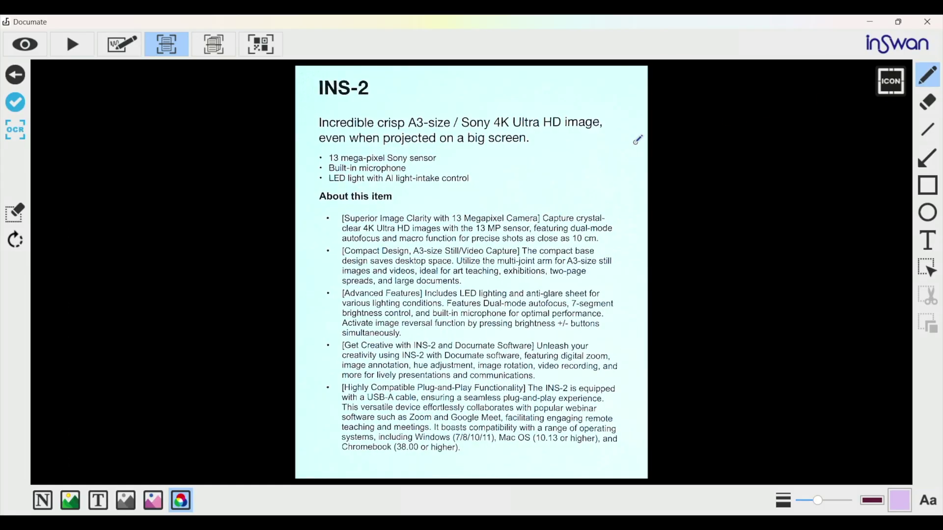
pyautogui.moveTo(318, 129)
pyautogui.mouseDown()
pyautogui.moveTo(452, 124)
pyautogui.moveTo(464, 143)
pyautogui.moveTo(544, 141)
pyautogui.mouseUp()
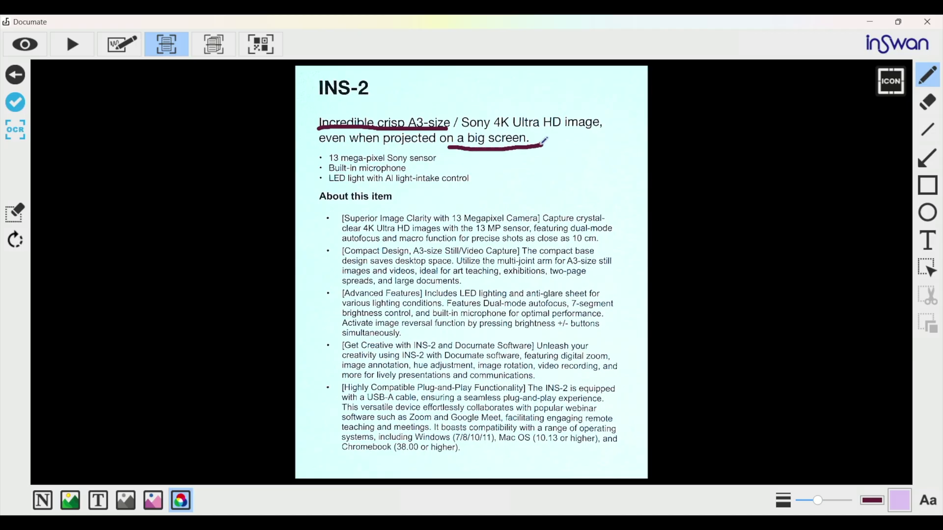
pyautogui.click(17, 214)
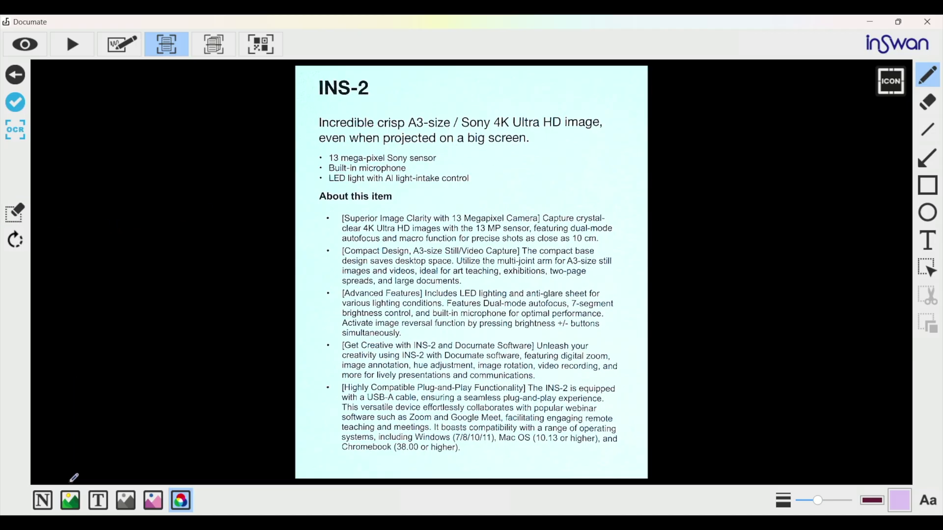
# Step: Cycle the scan through Normal, Photo, Text, Grey and Negative tones
pyautogui.click(43, 501)
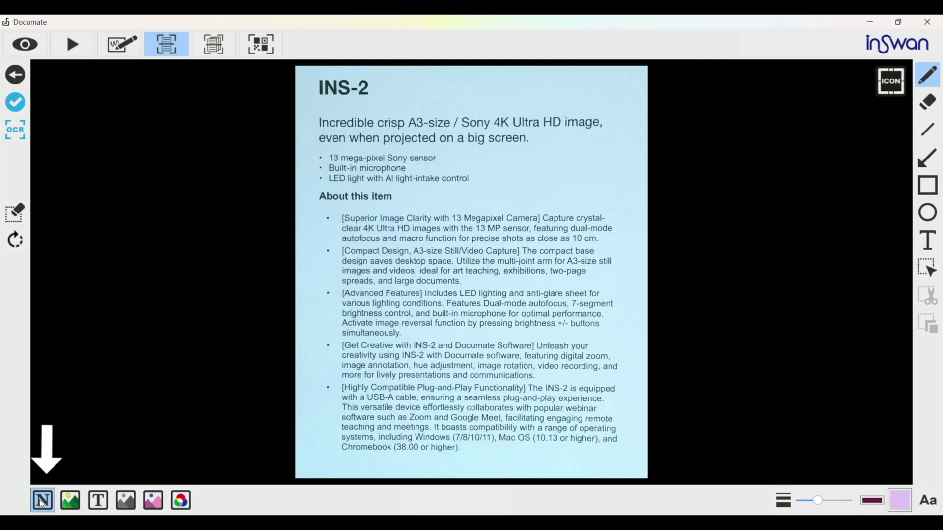
pyautogui.click(70, 501)
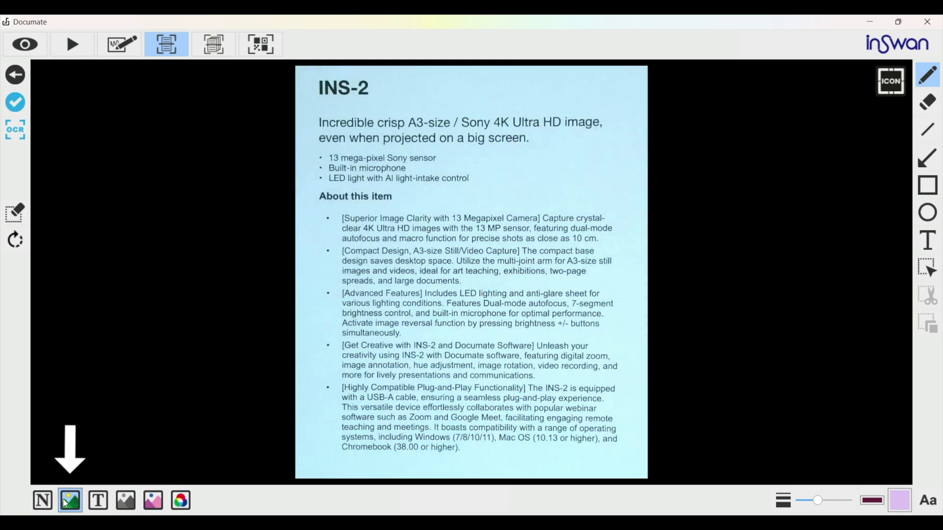
pyautogui.click(95, 503)
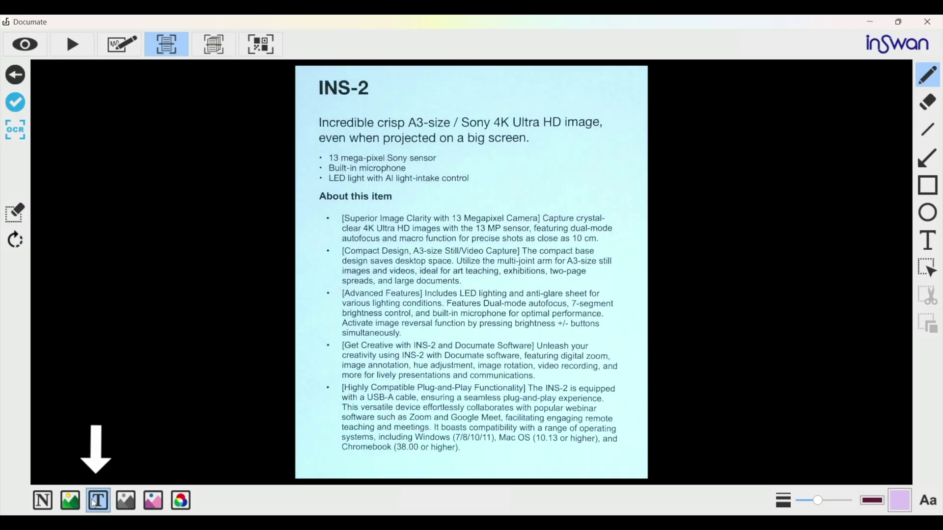
pyautogui.click(127, 504)
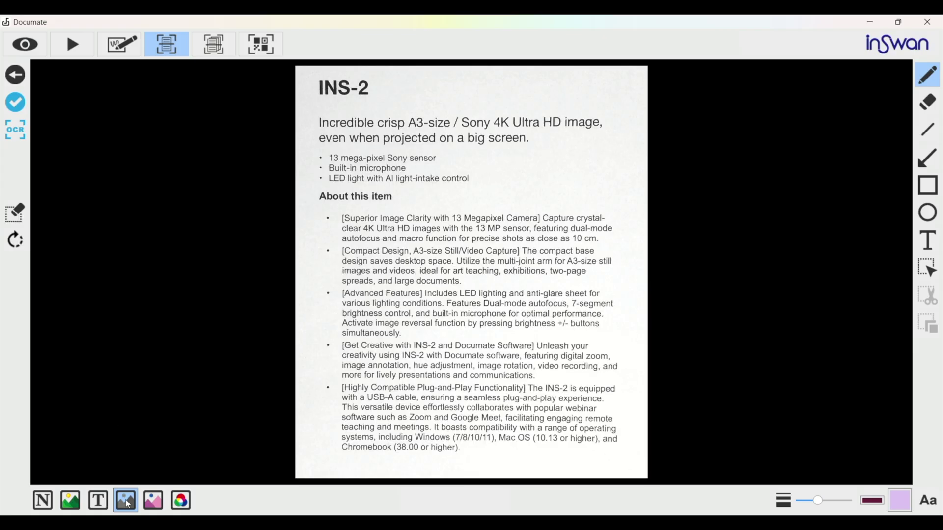
pyautogui.click(152, 502)
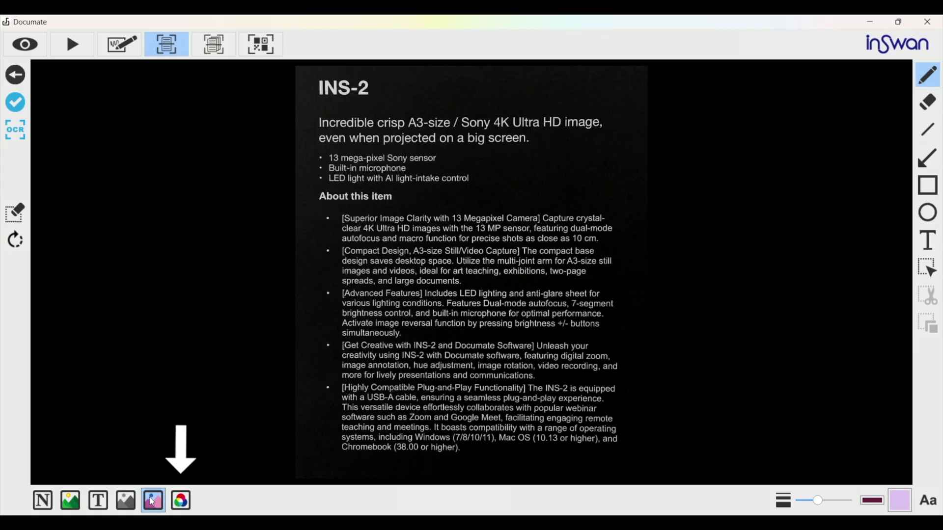
# Step: Uncheck Inverse in custom adjustments and tune the brightness, saturation and sharpness sliders
pyautogui.click(180, 500)
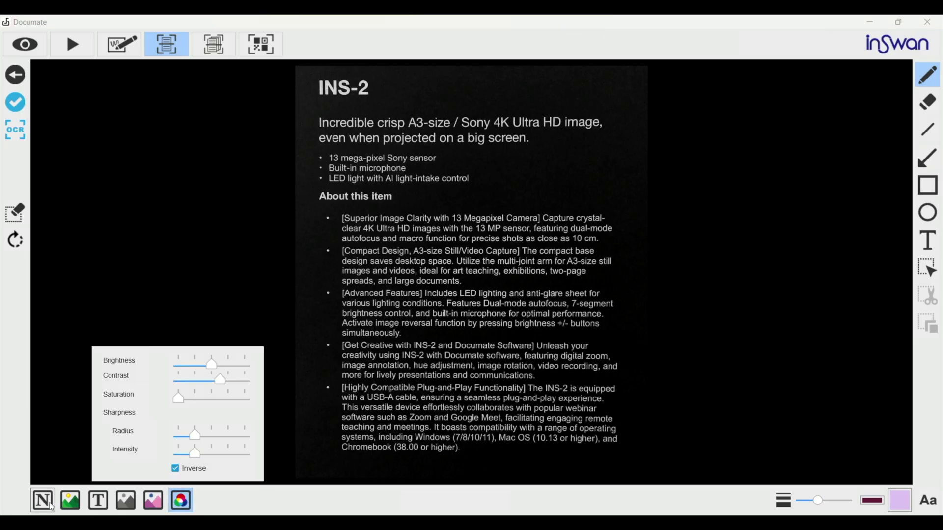
pyautogui.click(176, 469)
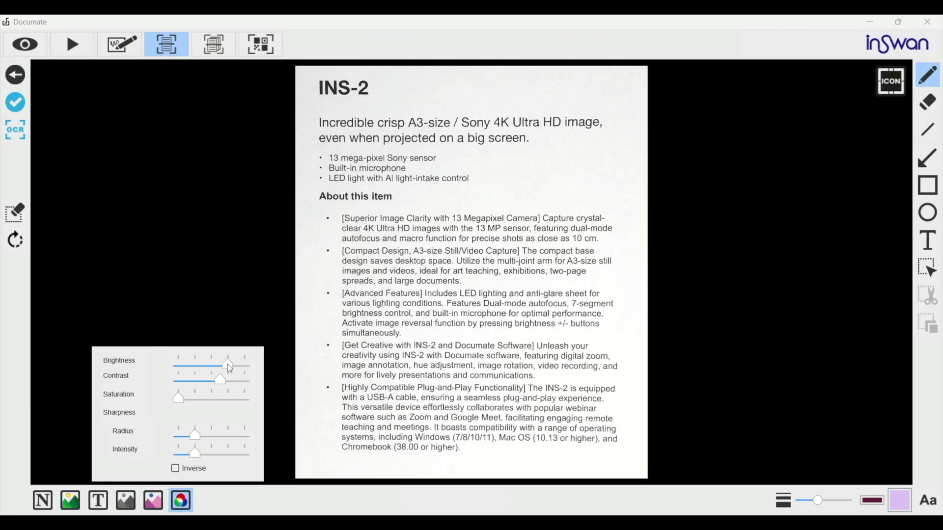
pyautogui.moveTo(228, 364)
pyautogui.mouseDown()
pyautogui.moveTo(237, 364)
pyautogui.moveTo(220, 381)
pyautogui.moveTo(215, 363)
pyautogui.mouseUp()
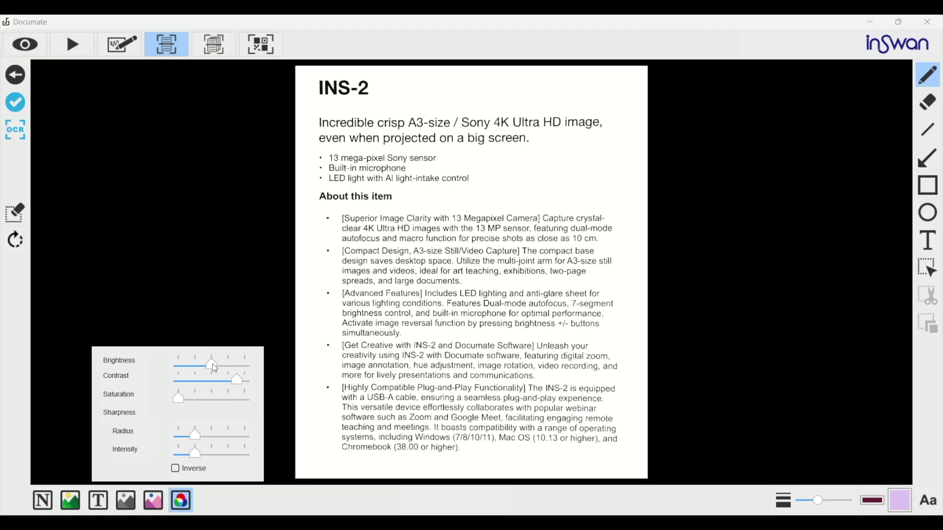
pyautogui.moveTo(206, 406); pyautogui.dragTo(198, 398)
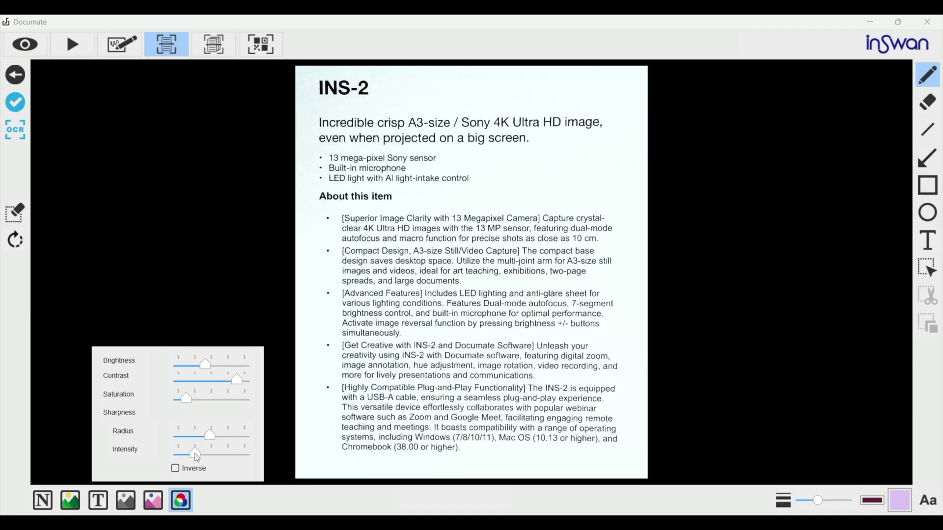
pyautogui.moveTo(194, 453); pyautogui.dragTo(192, 455)
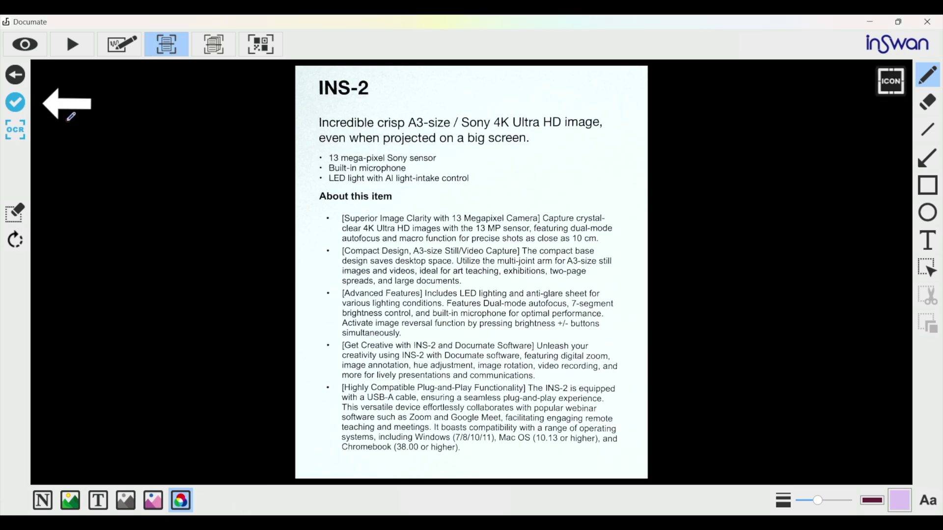
# Step: Finish the scan and keep PDF as the save type, checking the A4 paper size
pyautogui.click(16, 103)
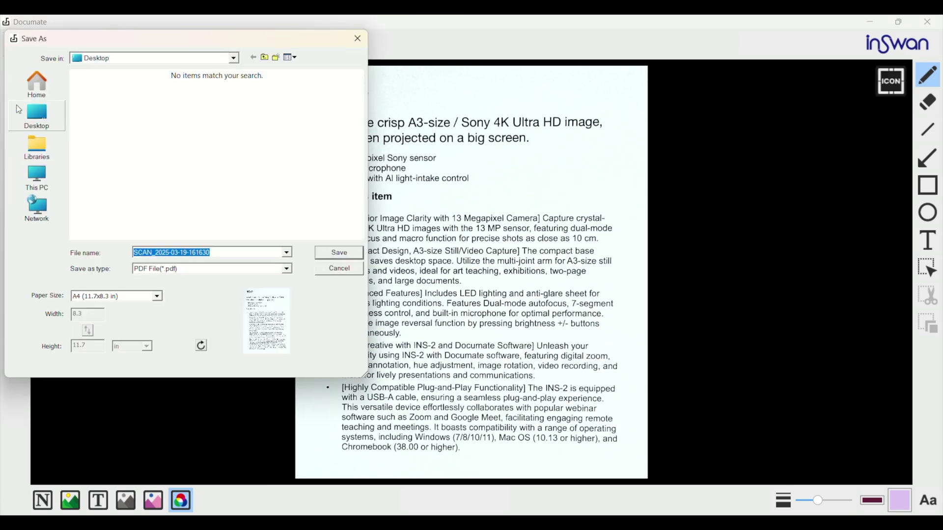
pyautogui.click(195, 268)
pyautogui.click(202, 276)
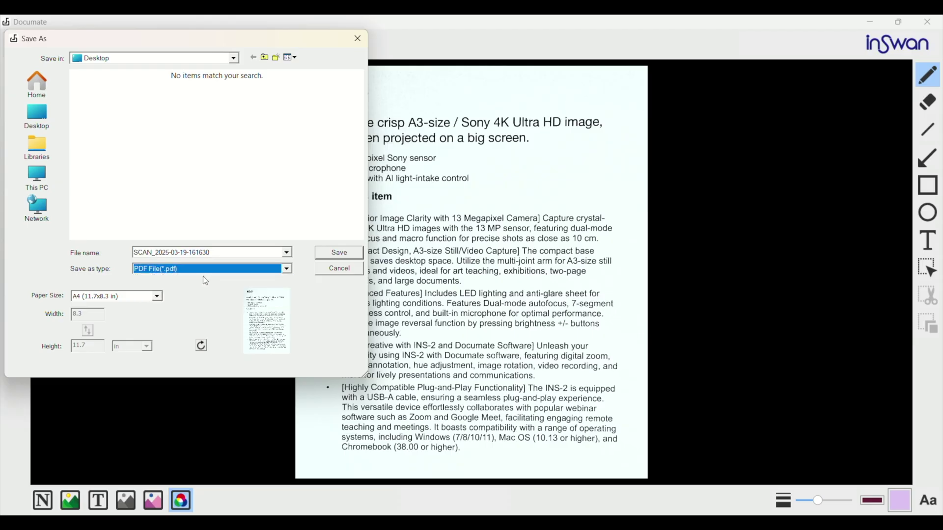
pyautogui.click(157, 296)
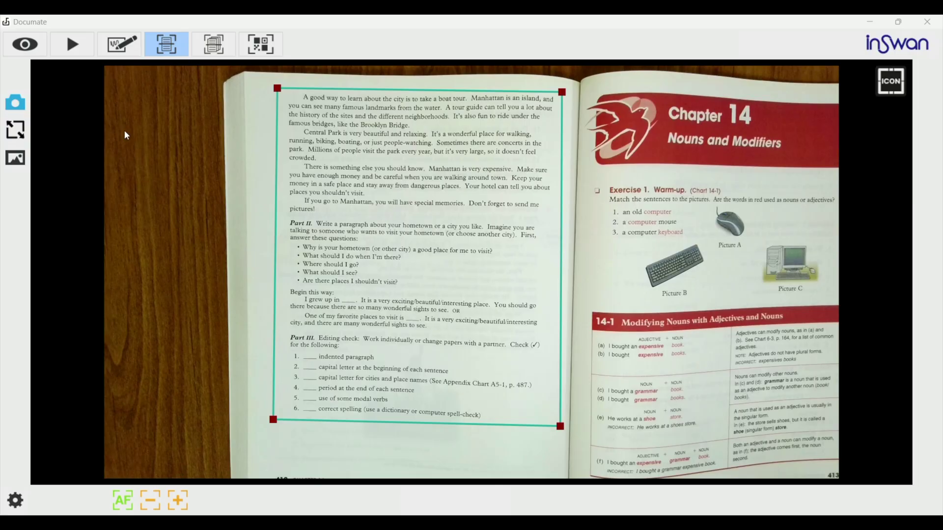
# Step: Capture the textbook page and run OCR with English as primary and secondary language
pyautogui.click(17, 102)
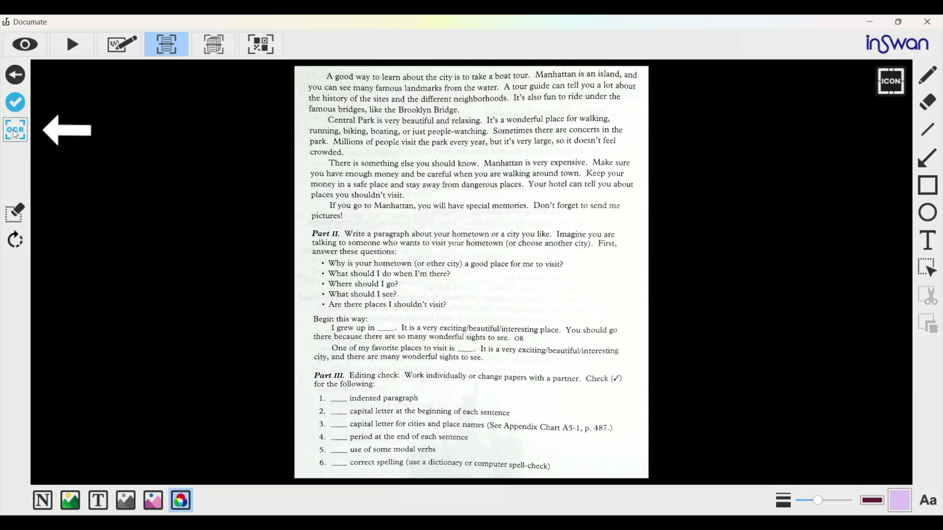
pyautogui.click(15, 131)
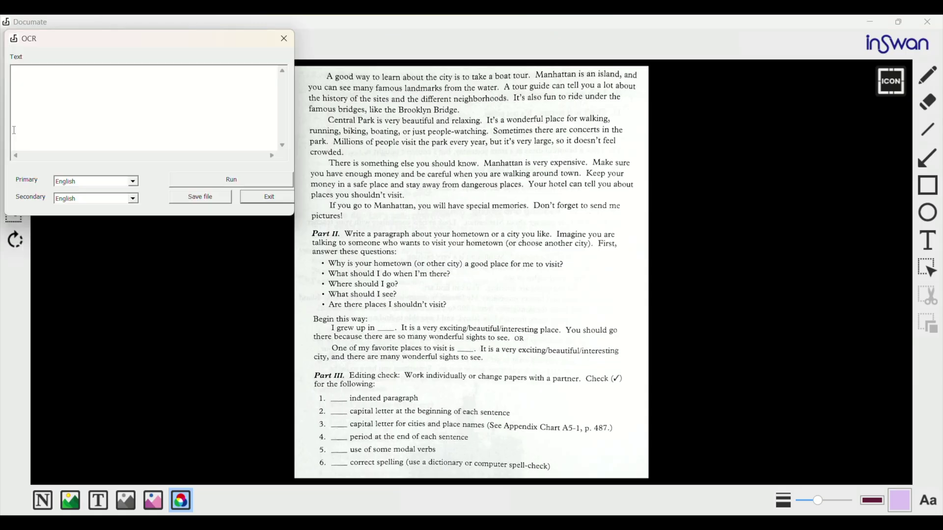
pyautogui.click(77, 180)
pyautogui.click(77, 195)
pyautogui.click(77, 196)
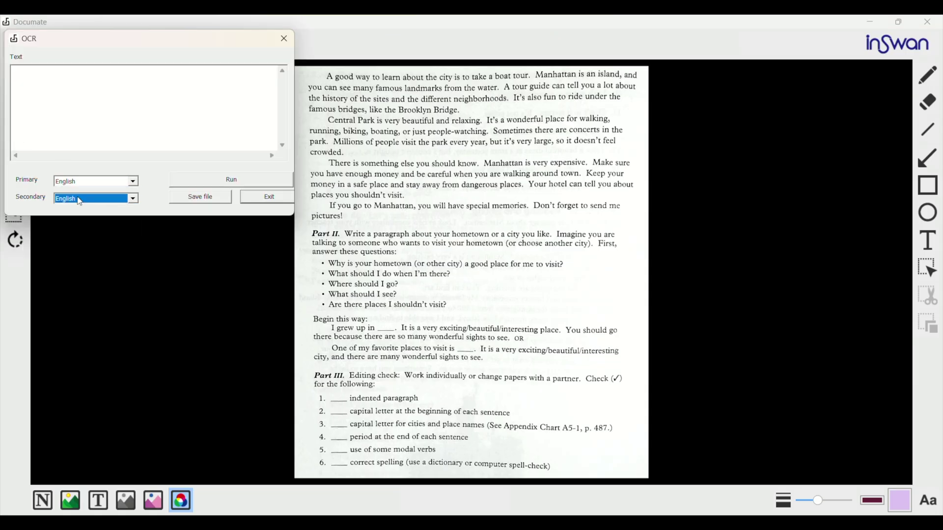
pyautogui.click(81, 209)
pyautogui.click(183, 180)
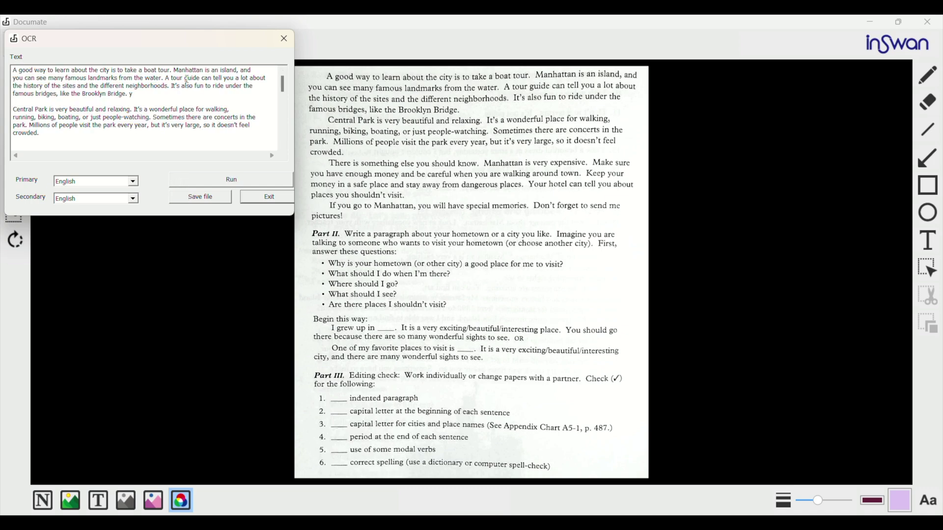
# Step: Save the recognised text as TEXT_2025-03-28-154633.txt and add a blank line after the questions
pyautogui.click(208, 201)
pyautogui.click(370, 323)
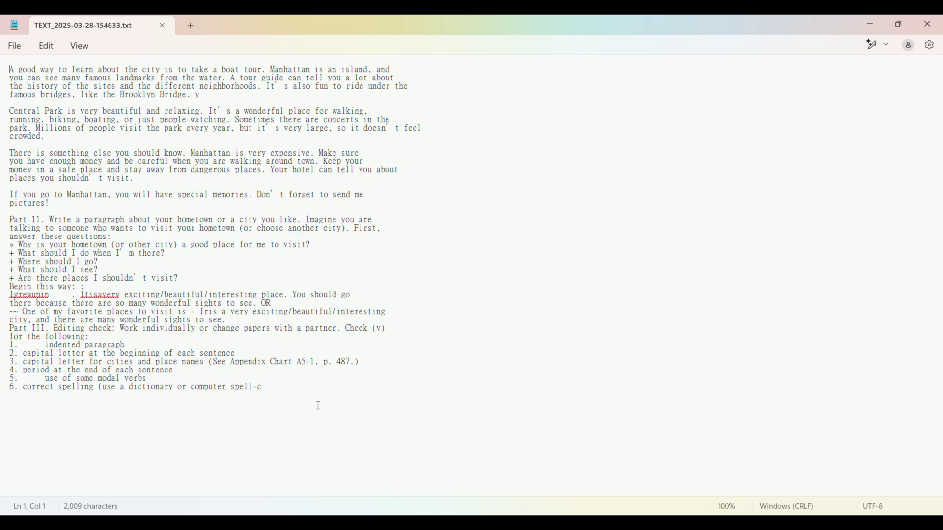
pyautogui.click(222, 276)
pyautogui.press('Return')
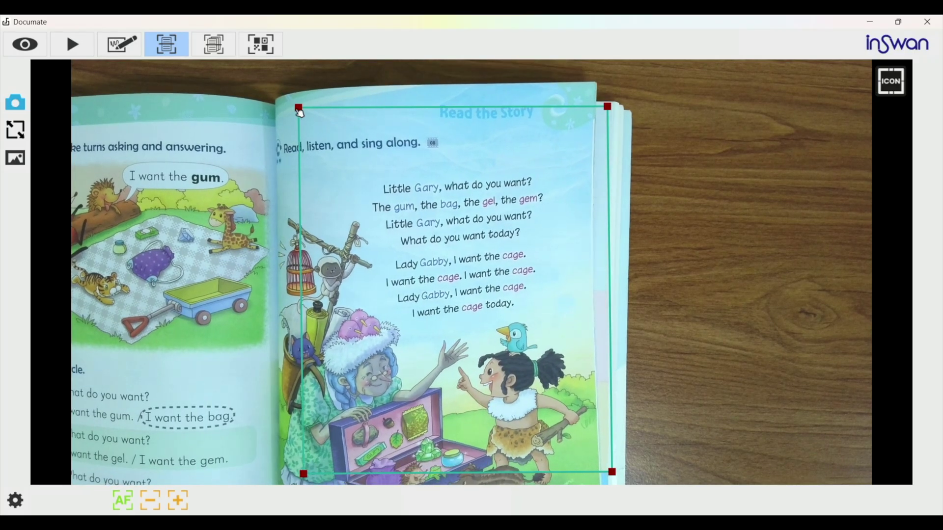
# Step: Drag the crop frame corners in tightly around the song lyrics
pyautogui.moveTo(608, 106); pyautogui.dragTo(571, 170)
pyautogui.moveTo(613, 472); pyautogui.dragTo(561, 294)
pyautogui.moveTo(304, 474); pyautogui.dragTo(387, 314)
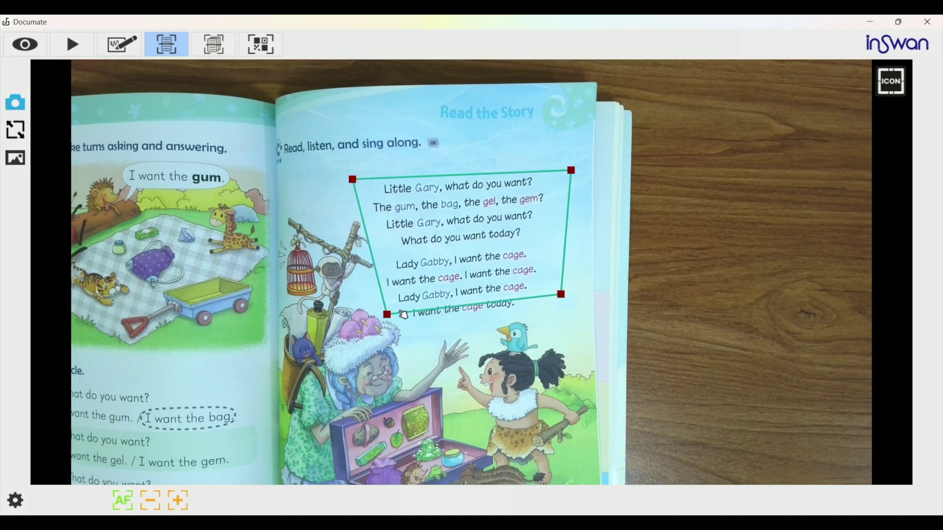
pyautogui.moveTo(561, 295); pyautogui.dragTo(565, 308)
pyautogui.moveTo(388, 315); pyautogui.dragTo(396, 325)
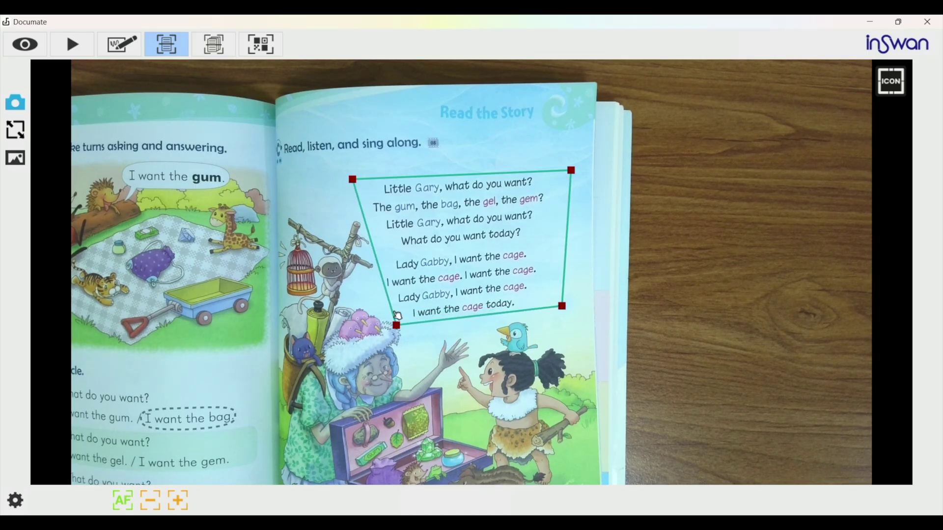
pyautogui.moveTo(353, 180); pyautogui.dragTo(364, 183)
pyautogui.moveTo(397, 325); pyautogui.dragTo(393, 324)
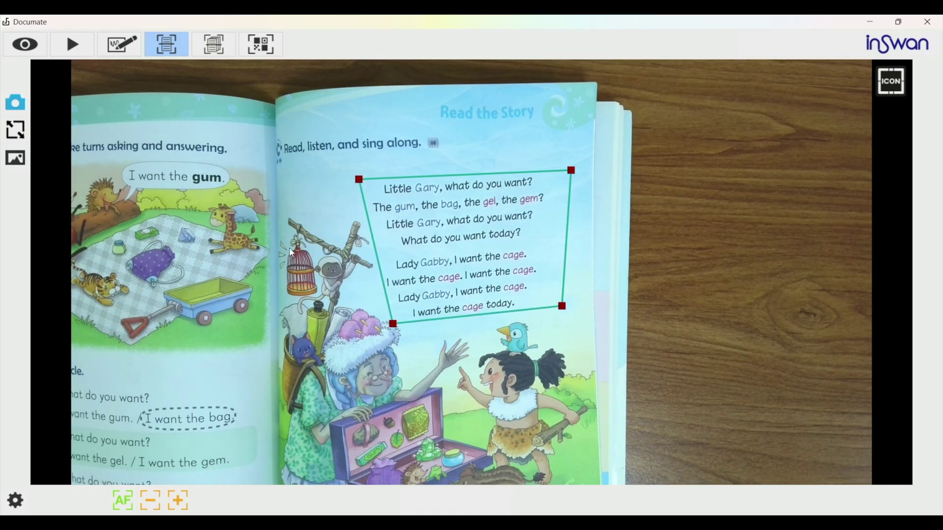
# Step: Capture the cropped lyrics and run text recognition on them
pyautogui.click(25, 109)
pyautogui.click(16, 130)
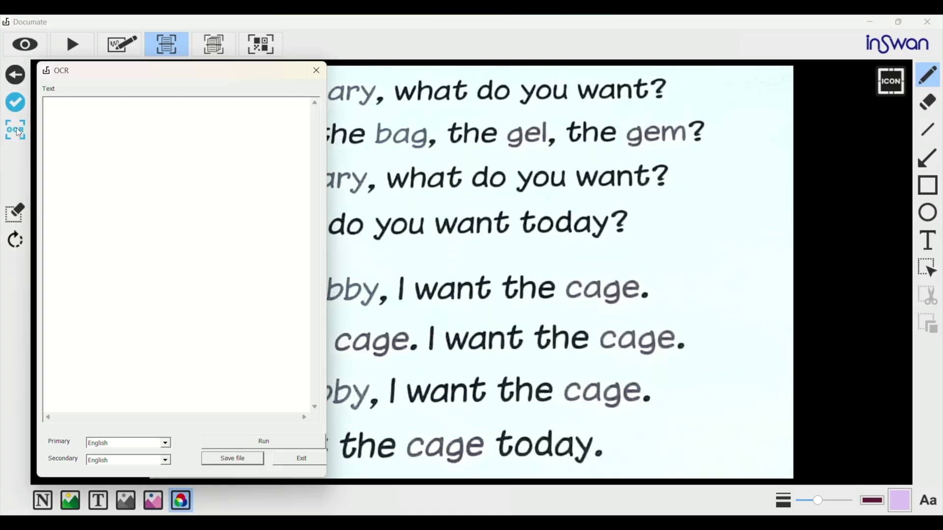
pyautogui.click(212, 442)
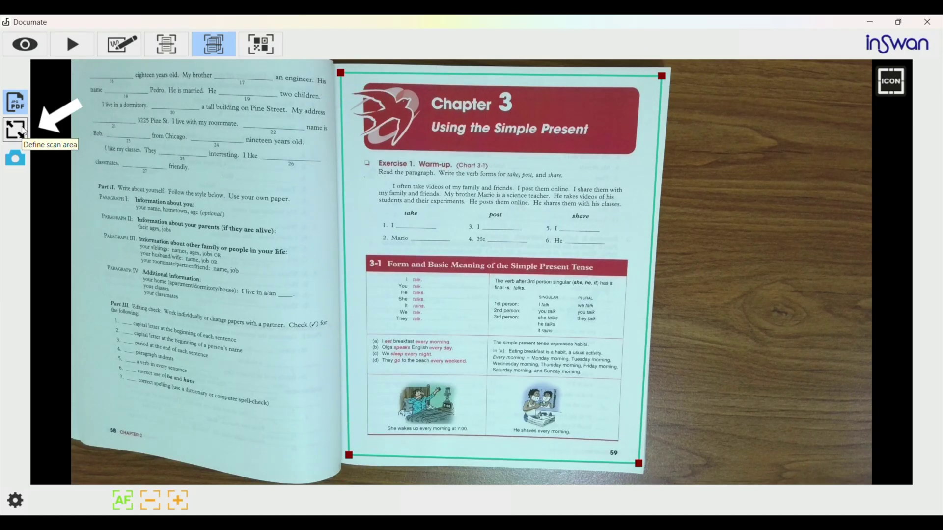
# Step: Capture three textbook pages in Scan to PDF mode and export them as MULTI_2025-03-19-163419.pdf
pyautogui.click(23, 132)
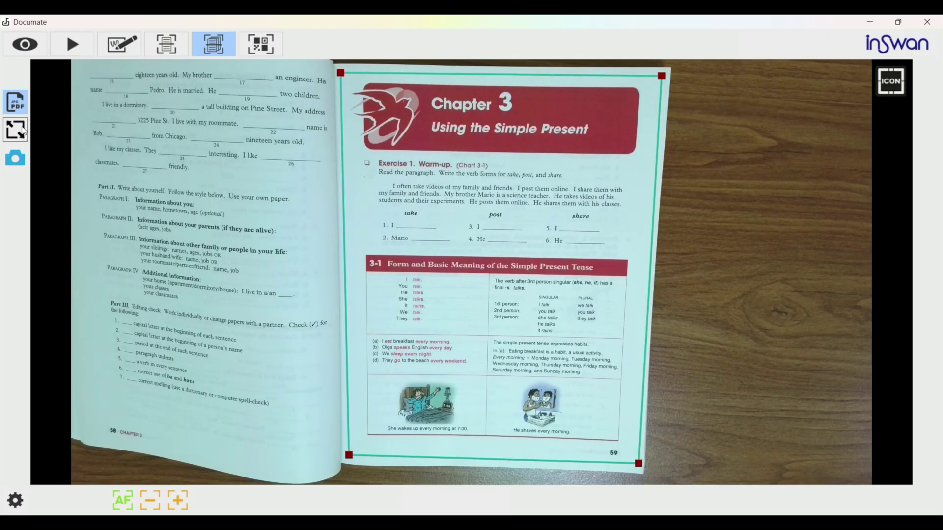
pyautogui.click(17, 156)
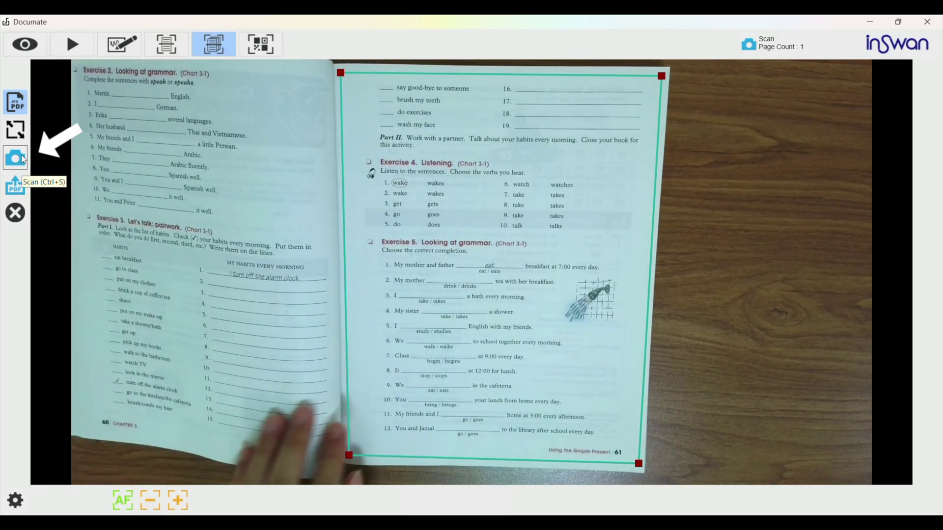
pyautogui.click(22, 156)
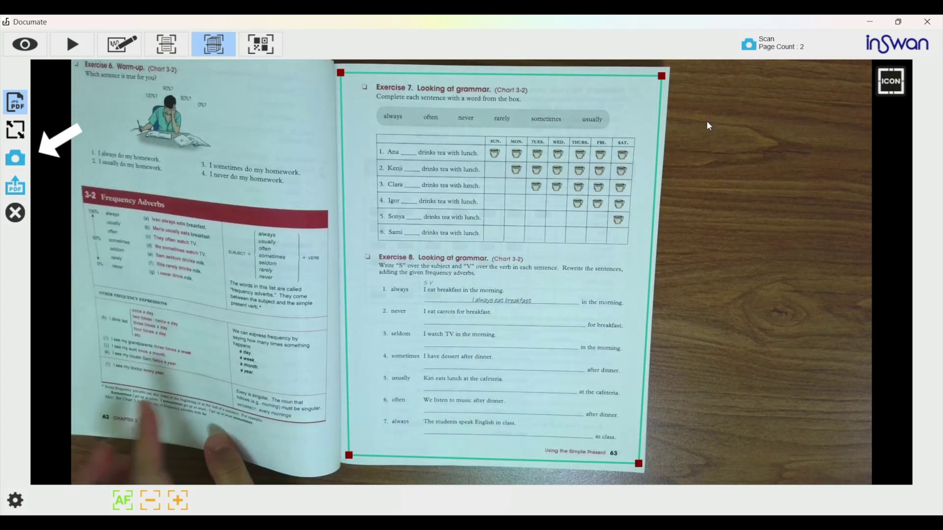
pyautogui.click(15, 158)
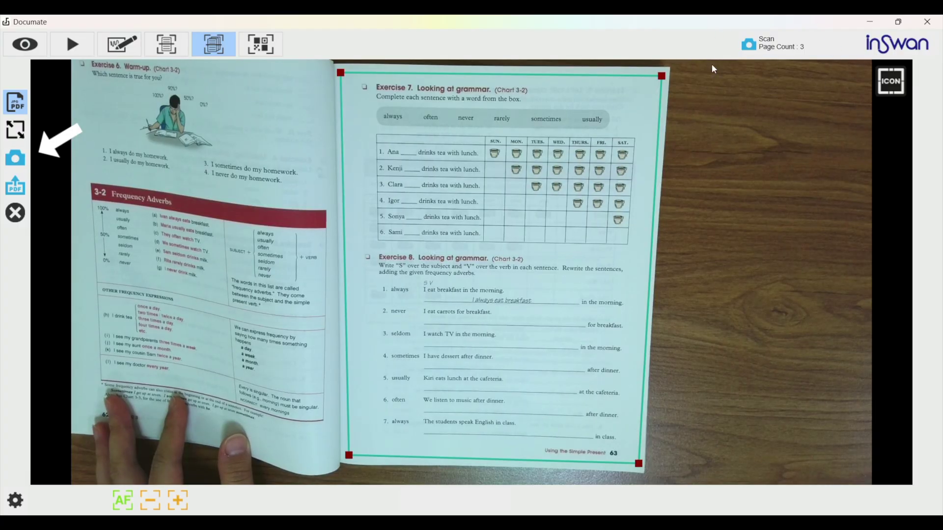
pyautogui.click(23, 185)
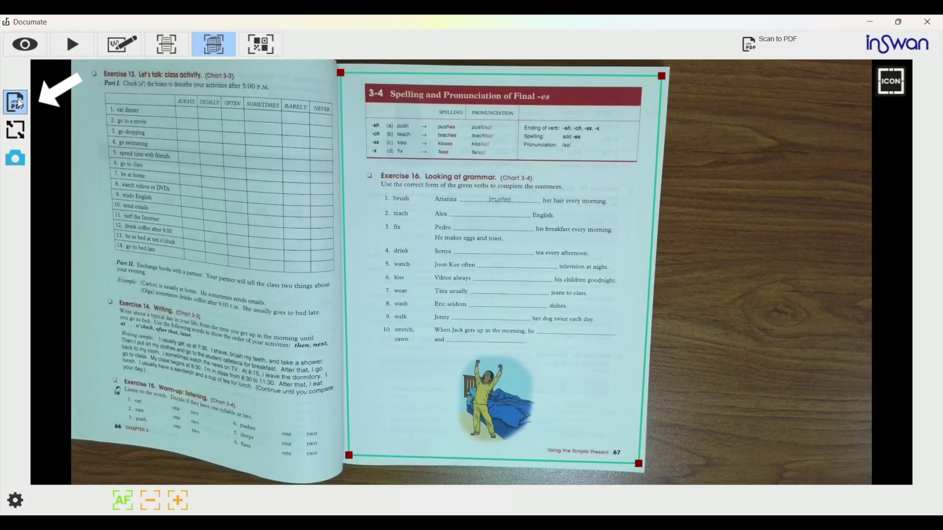
# Step: Change the scan output from PDF to JPEG and capture three textbook pages as JPG files
pyautogui.click(18, 102)
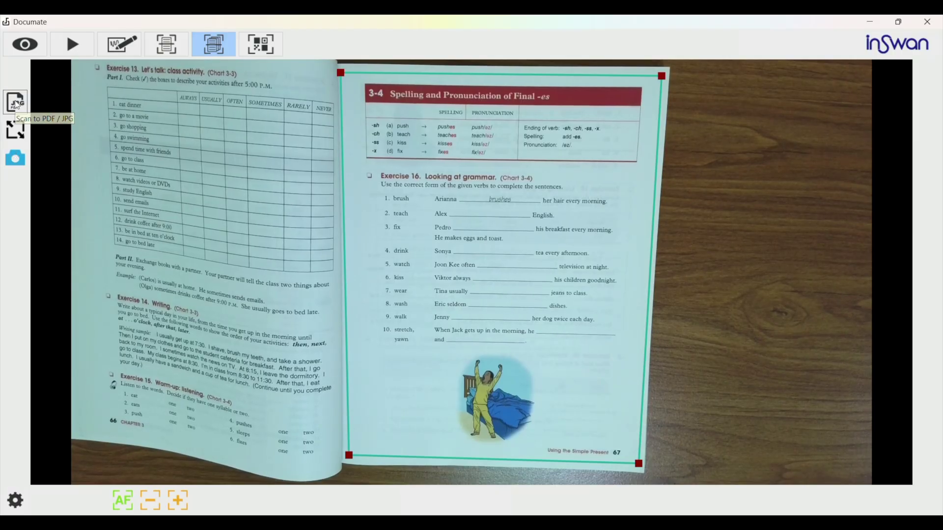
pyautogui.click(15, 158)
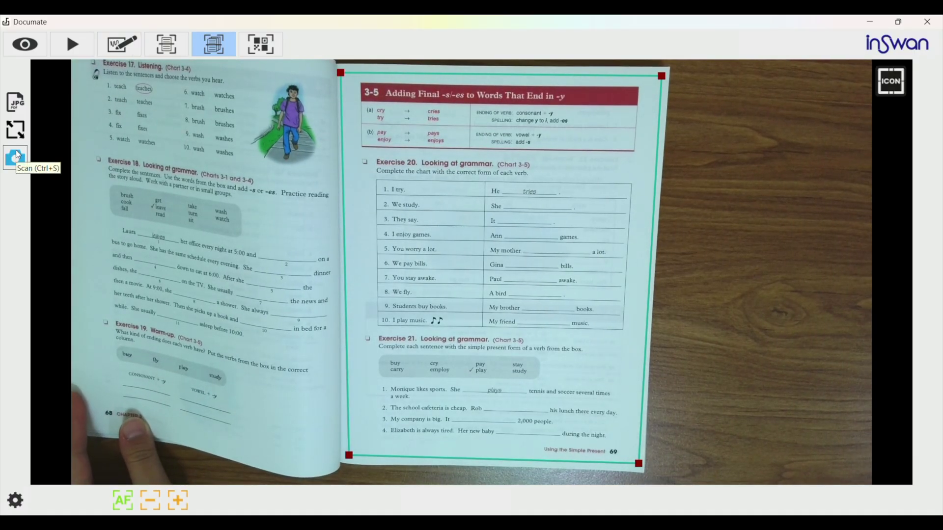
pyautogui.click(15, 158)
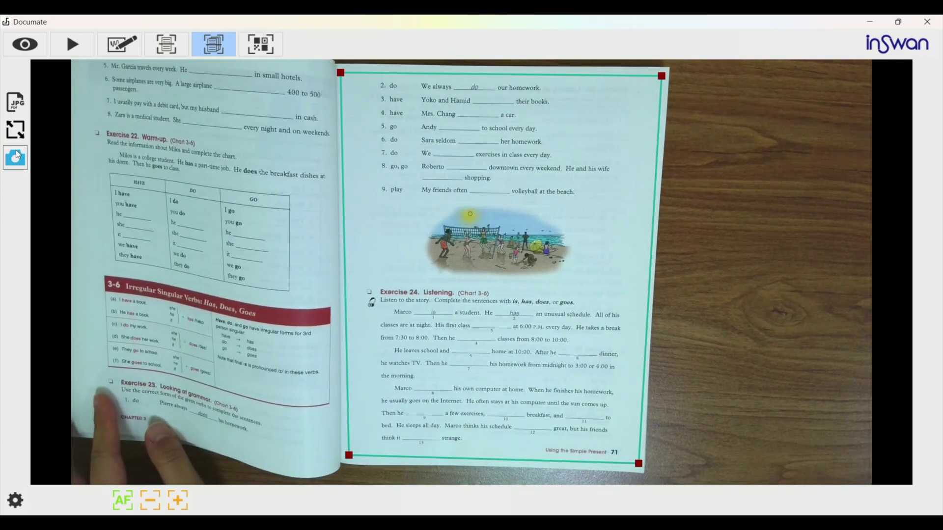
pyautogui.click(17, 156)
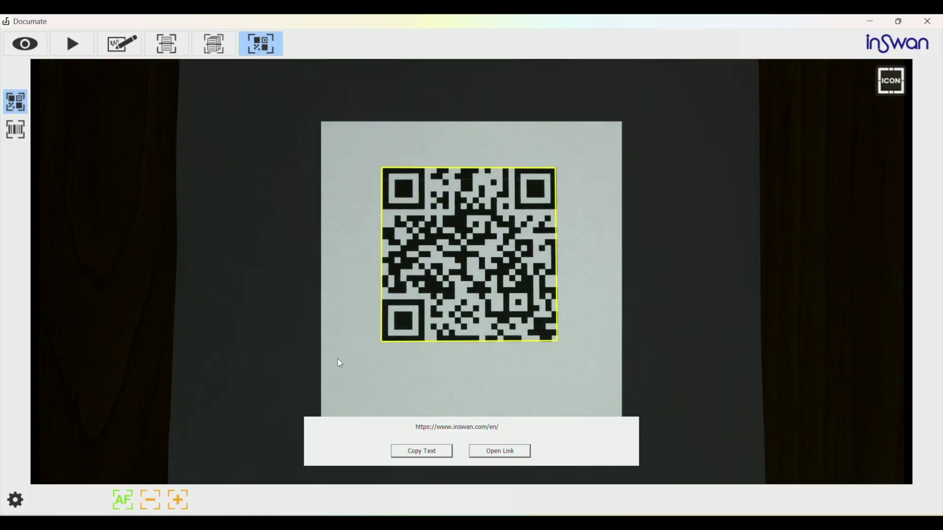
pyautogui.click(431, 454)
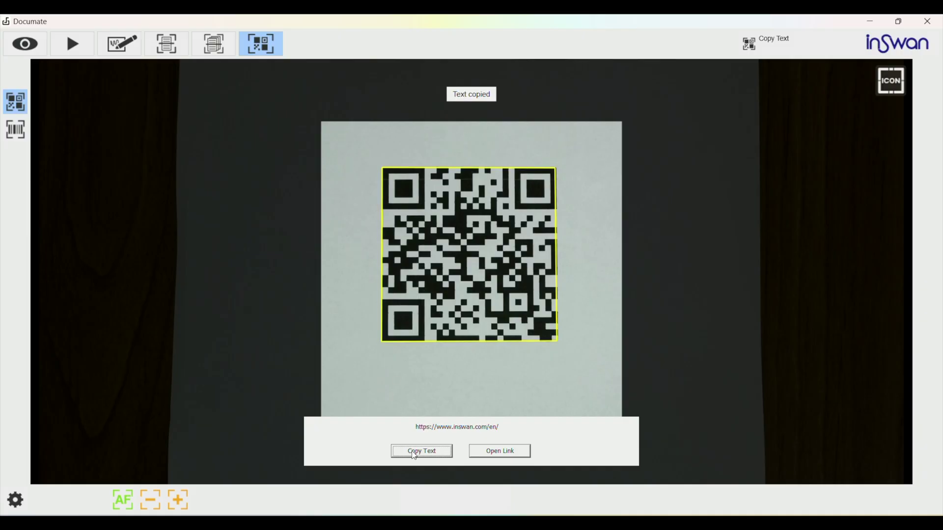
pyautogui.click(491, 453)
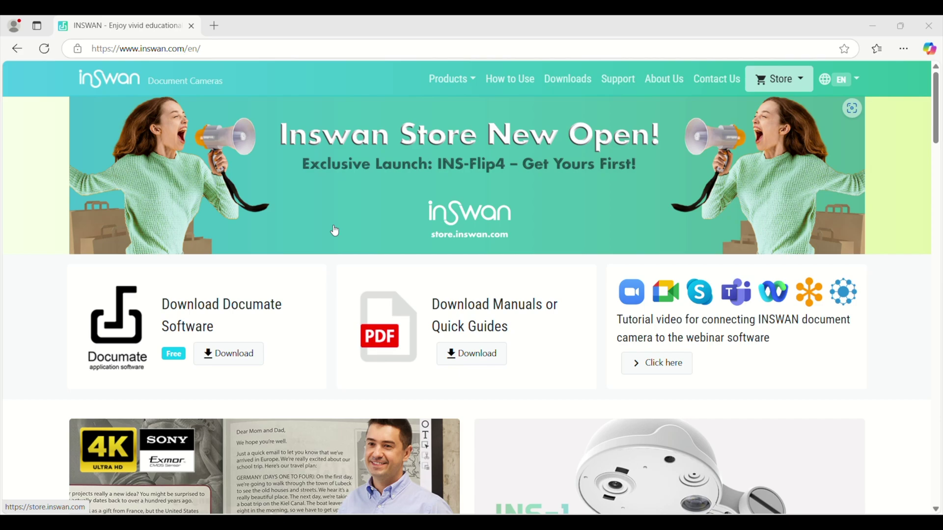
pyautogui.scroll(-5, 335, 231)
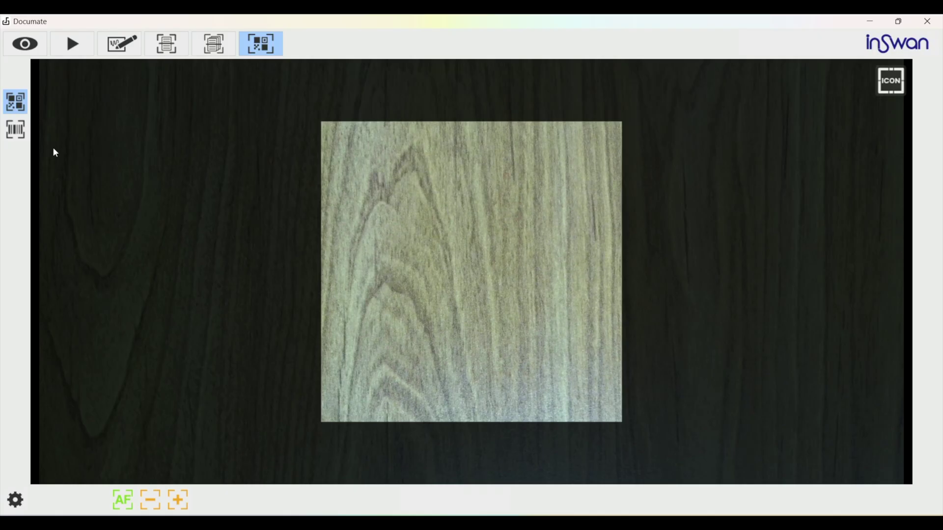
# Step: Switch to barcode reading and copy the box label's decoded value X001FF9BCP
pyautogui.click(15, 130)
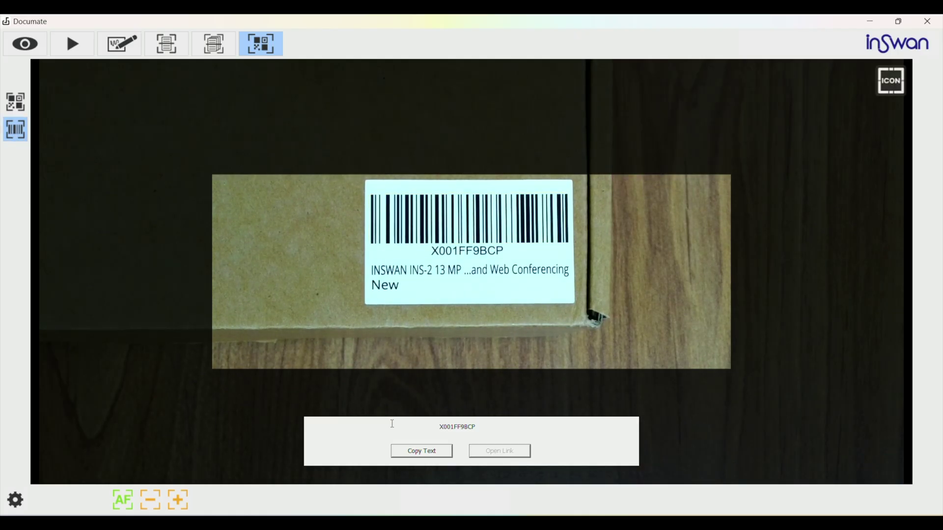
pyautogui.click(411, 451)
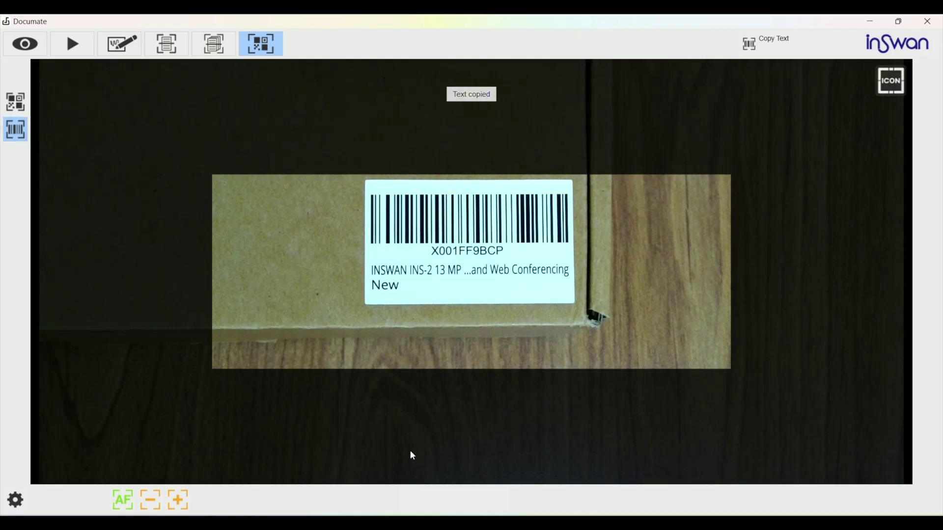